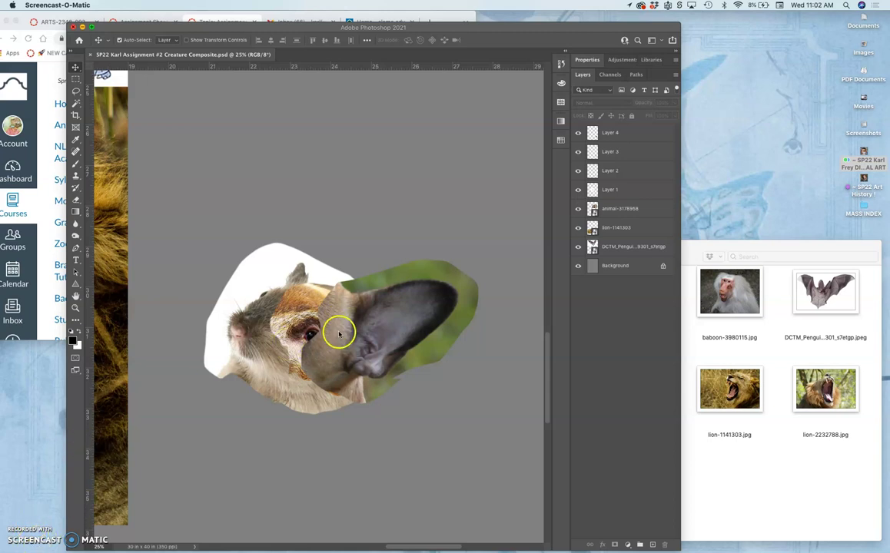
- Toggle the dark ear and orange fur overlays off and on to compare them
click(578, 132)
click(579, 133)
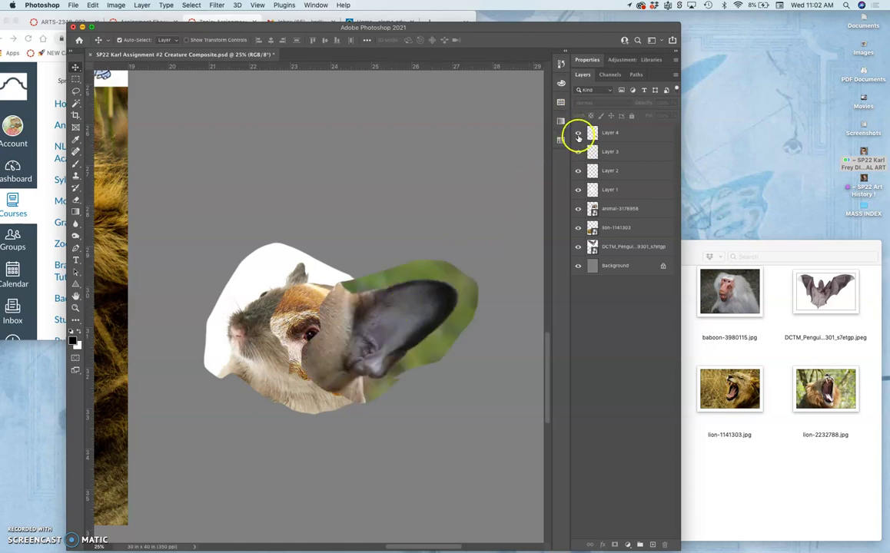
click(579, 134)
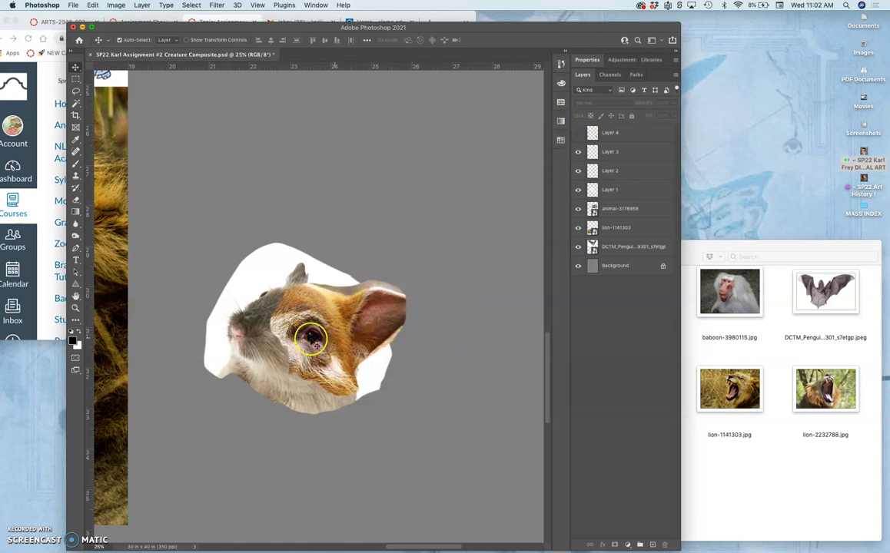
click(579, 153)
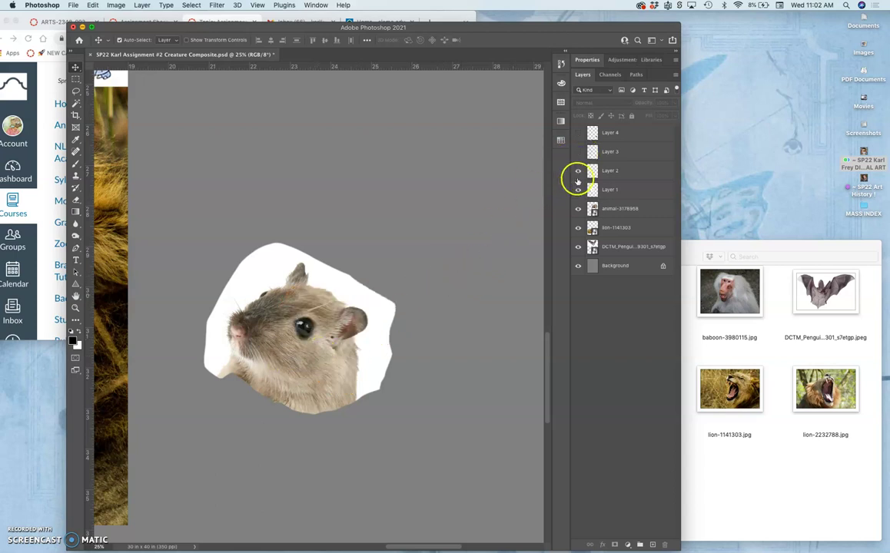
click(579, 153)
- Restore the dark ear layer and shift the brown eye patch down-left
click(578, 133)
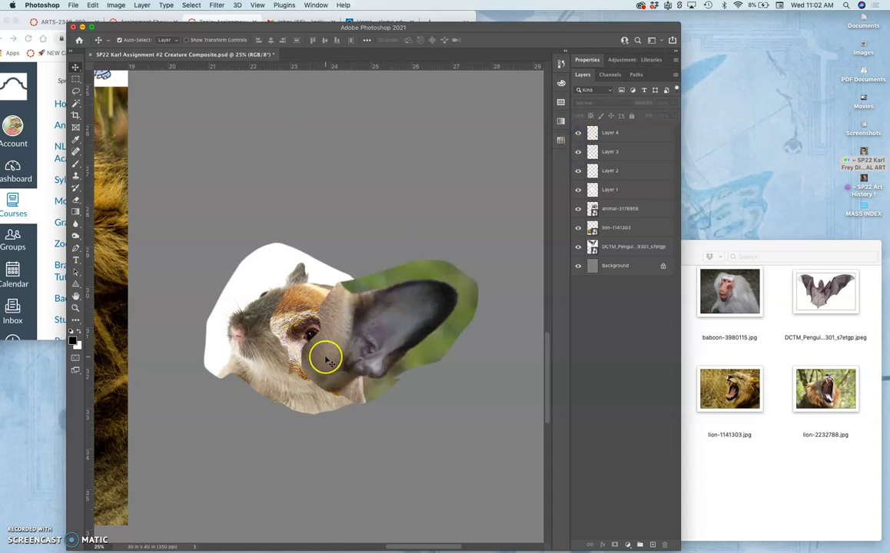
scroll(328, 362, right, 3)
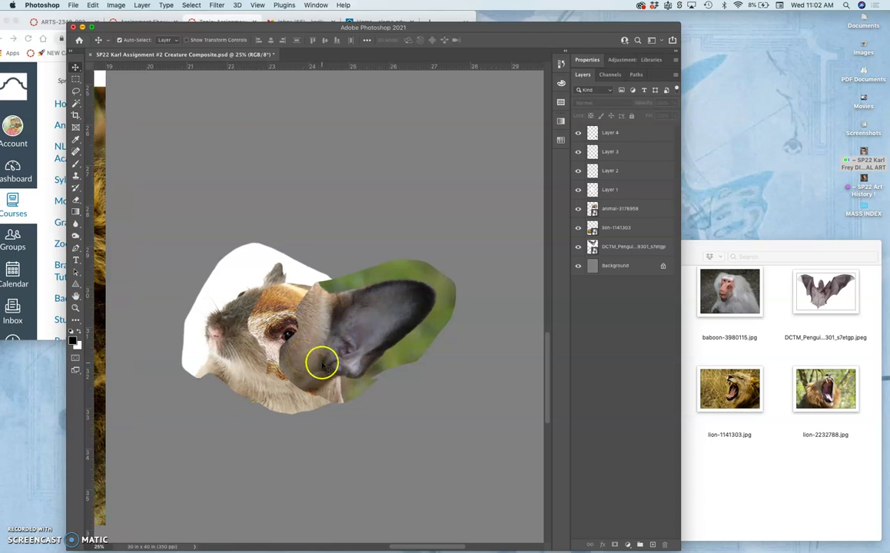
drag(306, 321, 292, 357)
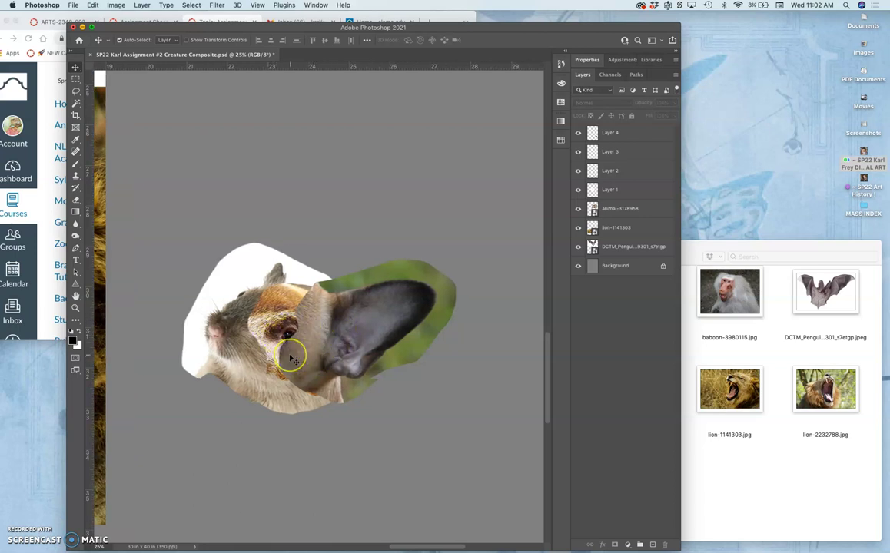
- Restack the bat image layer above the warthog layer
key(super+minus)
key(super+minus)
key(super+minus)
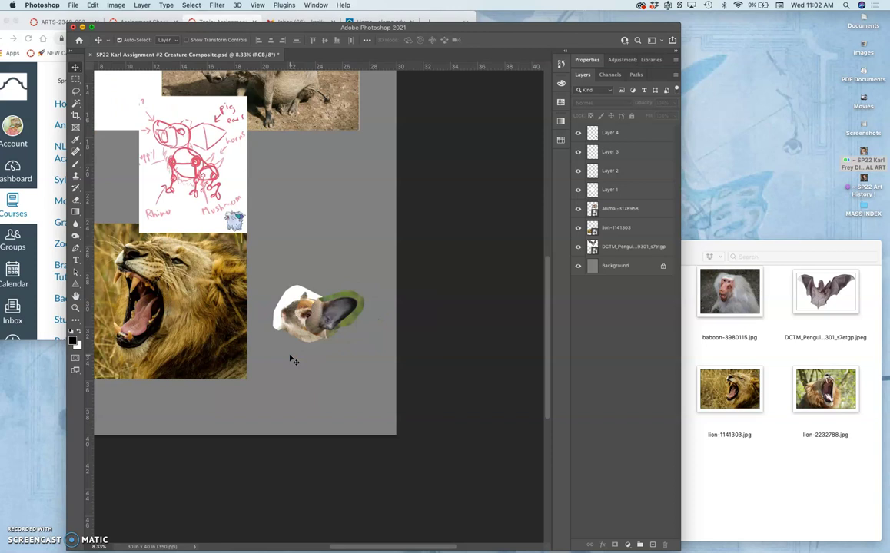
scroll(293, 360, up, 5)
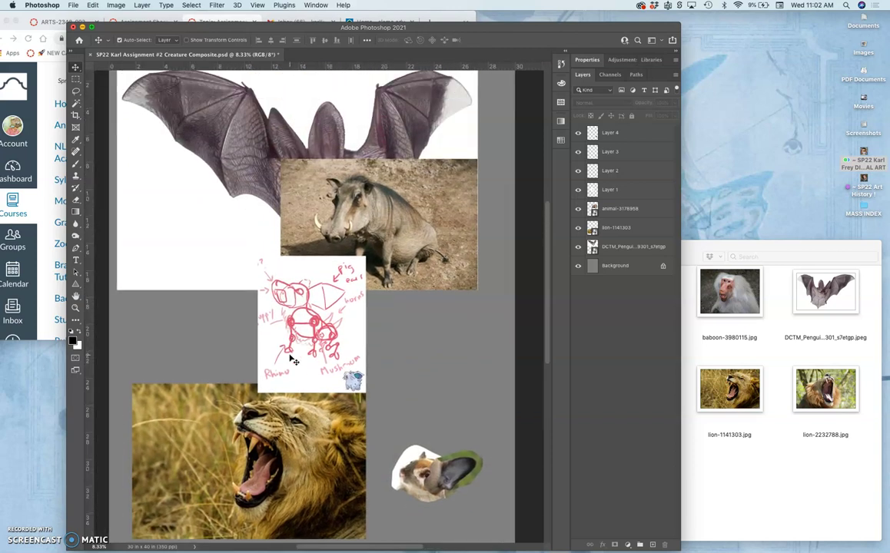
click(328, 136)
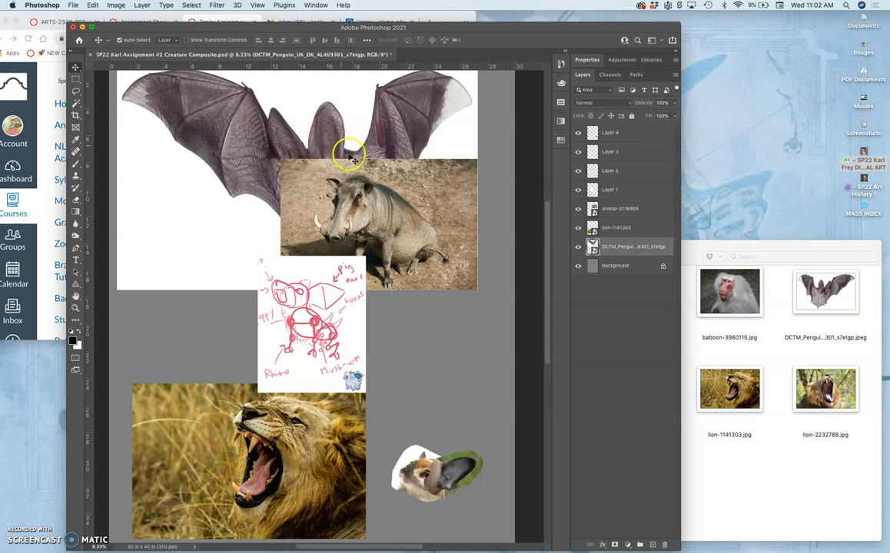
click(612, 246)
drag(611, 246, 607, 198)
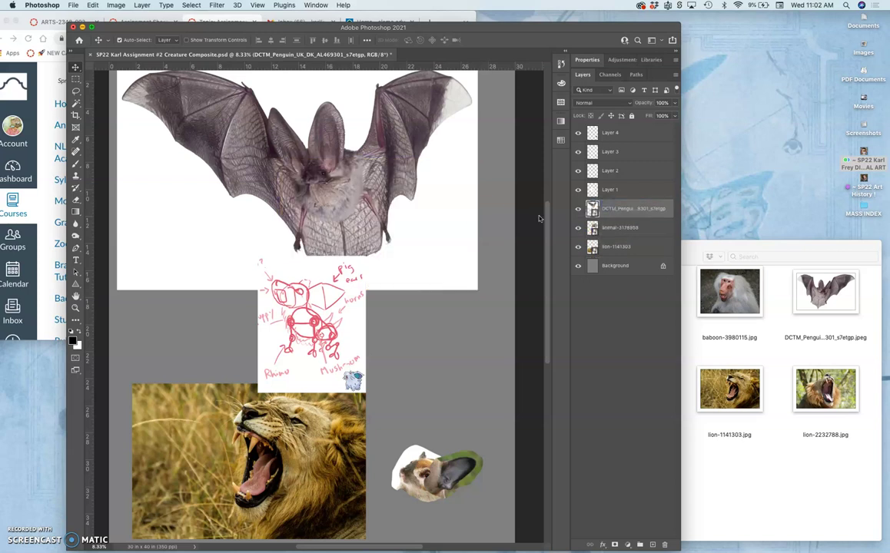
- Lasso the bat's ears and copy them onto a new Layer 5
click(75, 90)
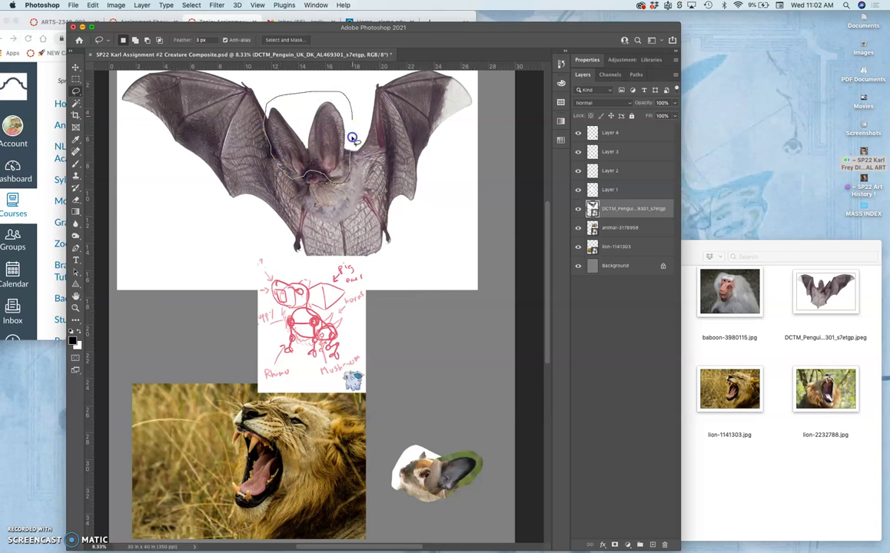
drag(352, 146, 345, 182)
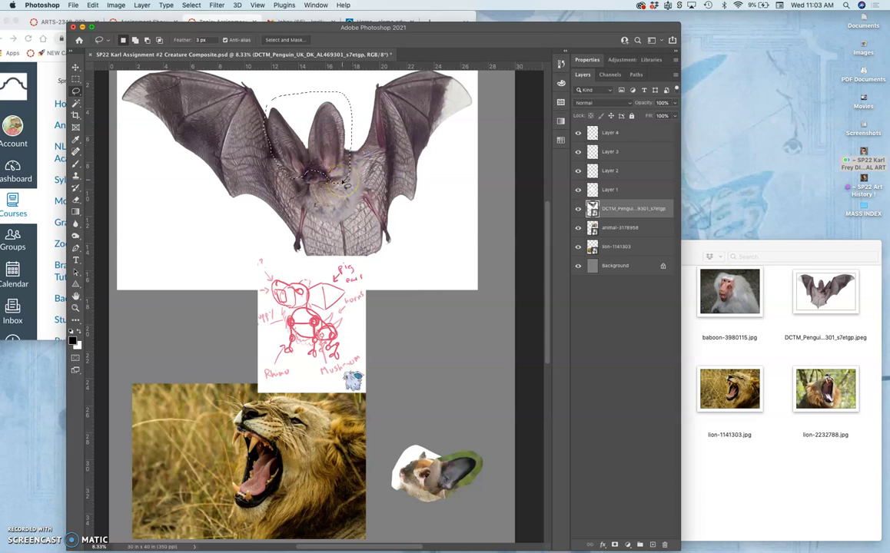
key(super+j)
click(611, 212)
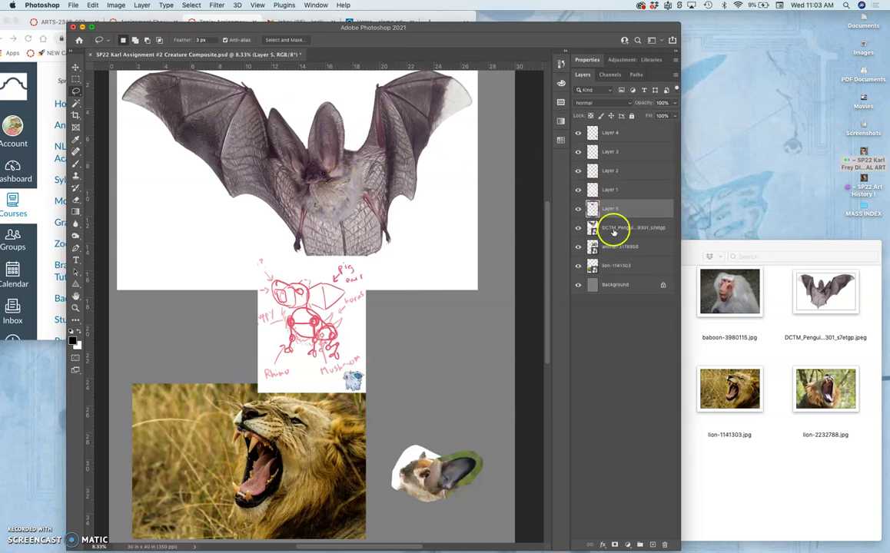
- Delete the original bat image layer
click(612, 228)
key(Delete)
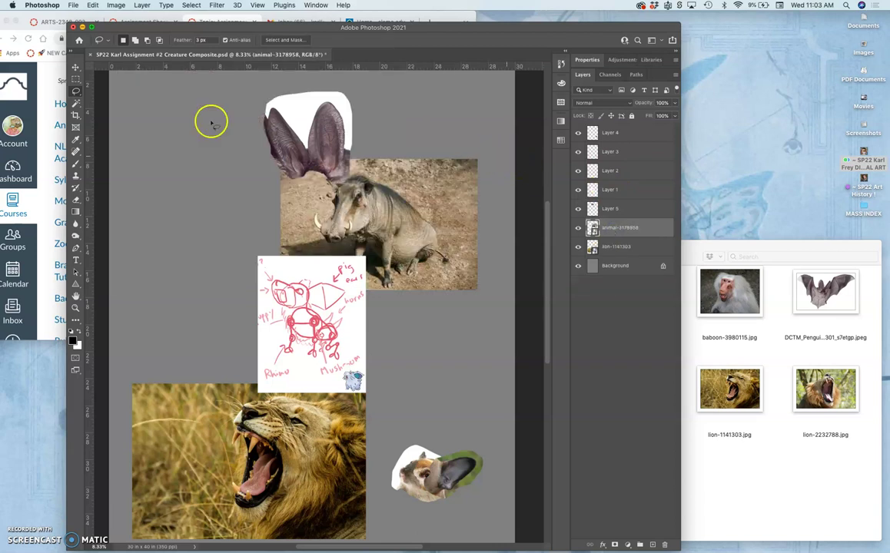
click(76, 68)
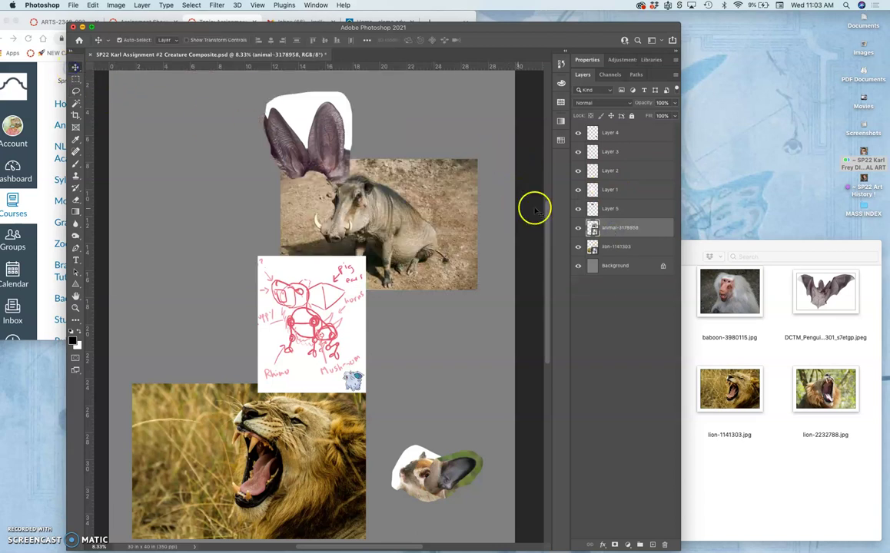
drag(611, 228, 608, 131)
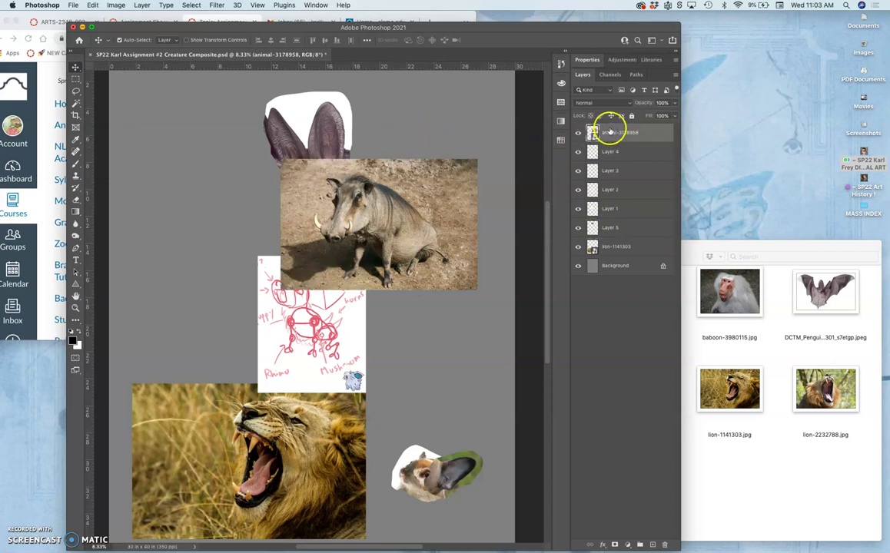
key(super+z)
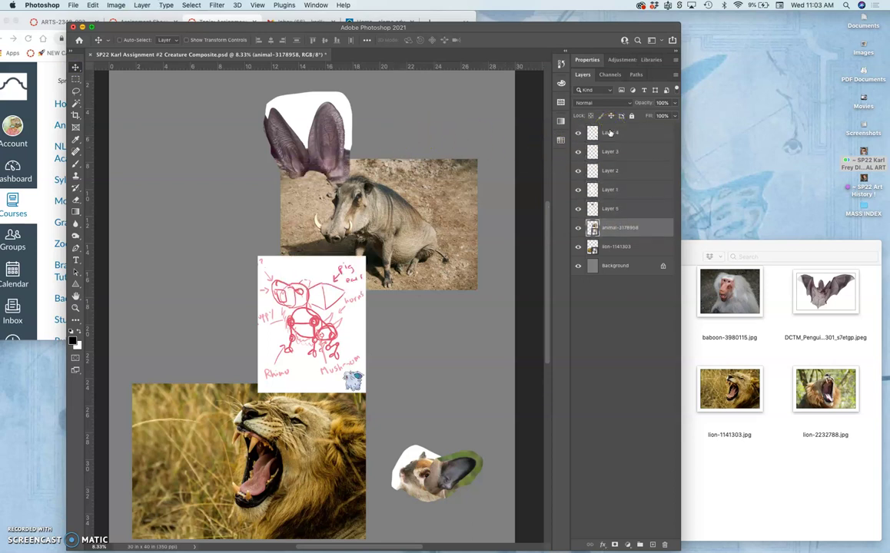
- Bring Layer 5 to the top of the stack and drag the ears over the creature head
click(616, 208)
key(super+bracketright)
key(super+bracketright)
key(super+bracketright)
key(super+bracketright)
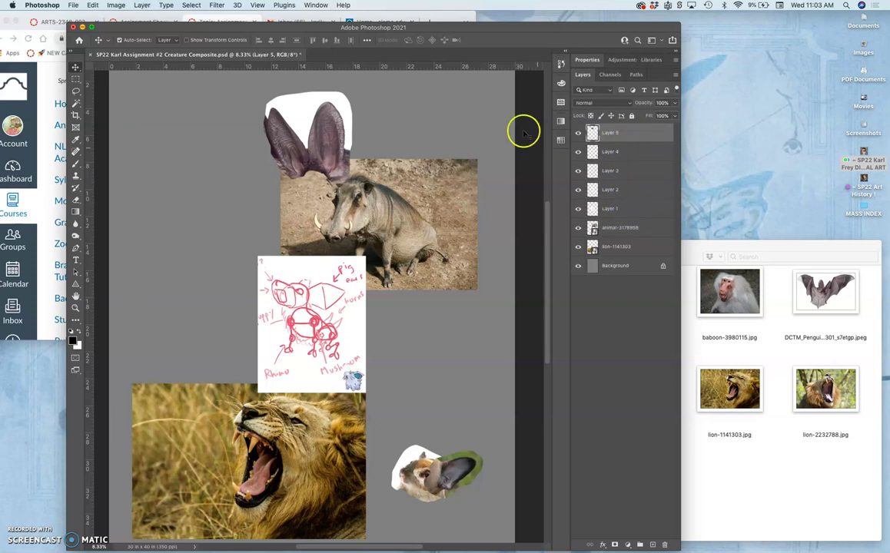
drag(324, 139, 443, 416)
key(super+equal)
key(super+equal)
key(super+equal)
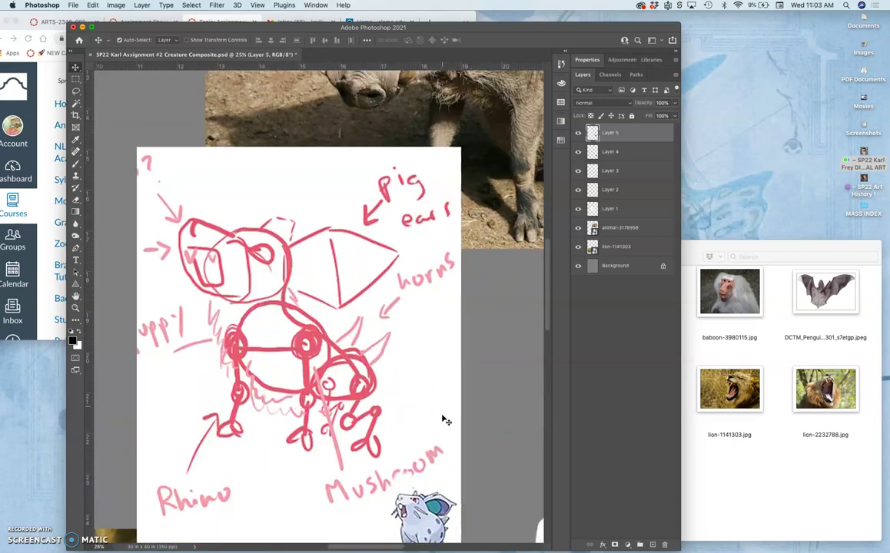
scroll(444, 419, down, 5)
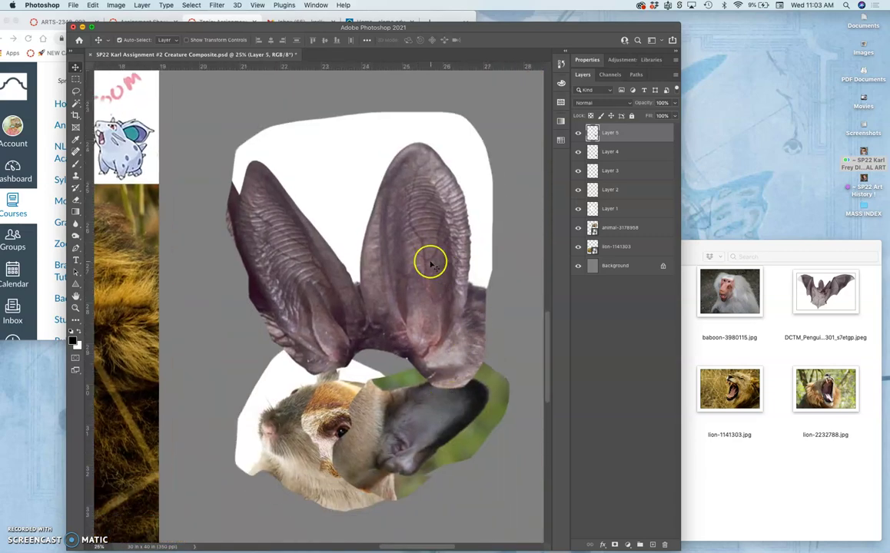
- Tilt the ears right and warp the right ear outward and upward
key(super+t)
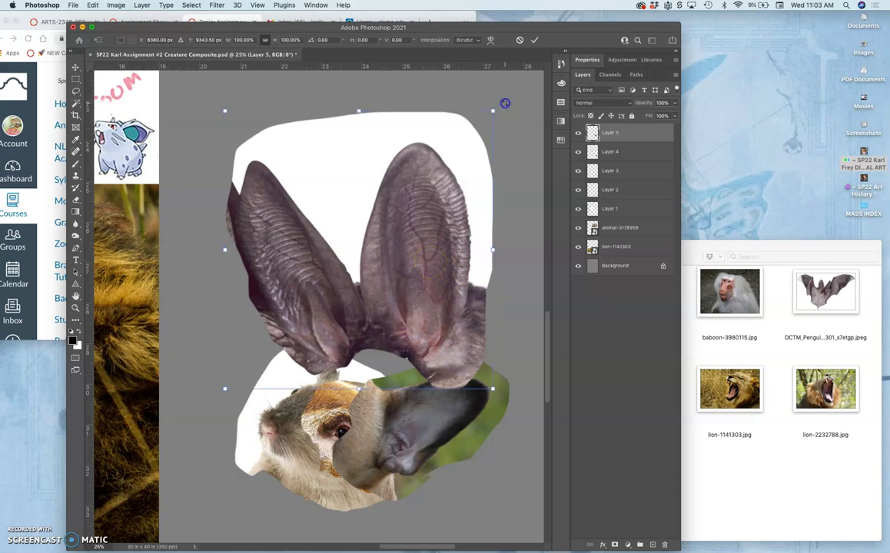
drag(503, 103, 486, 384)
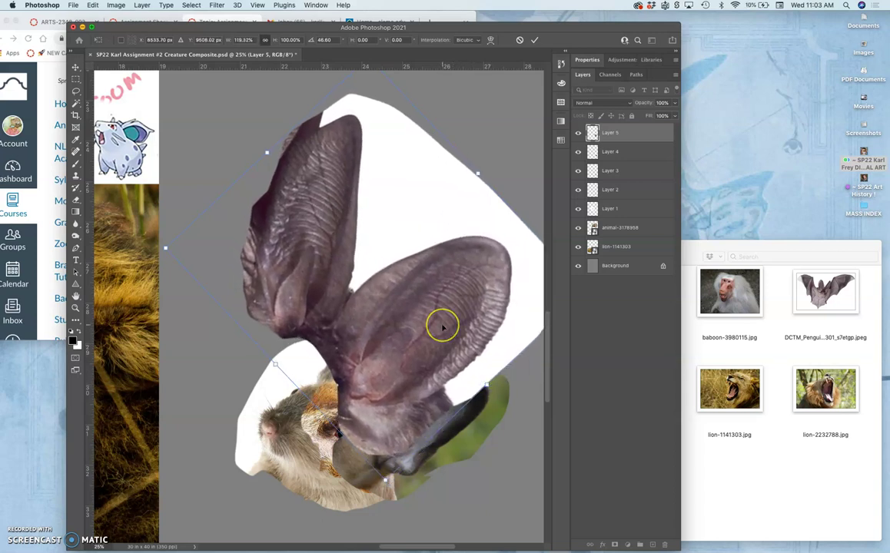
right_click(443, 328)
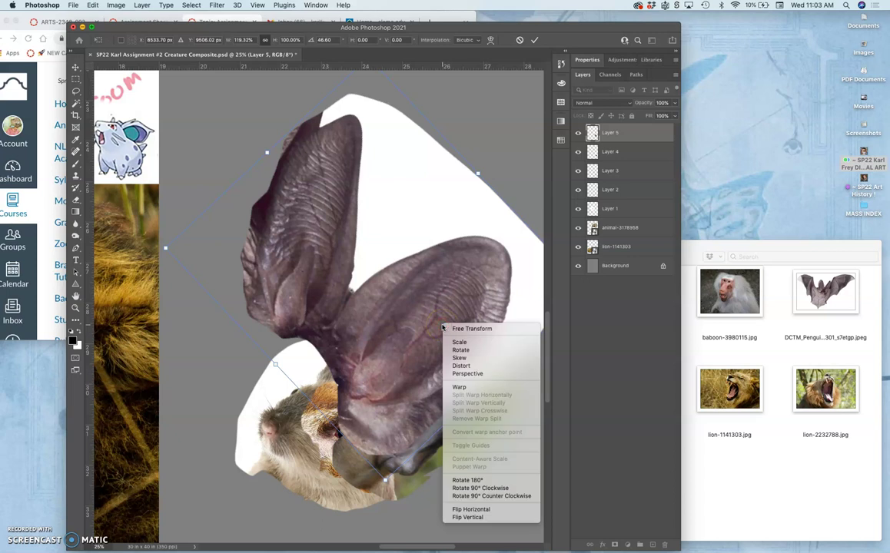
click(459, 388)
drag(461, 231, 503, 217)
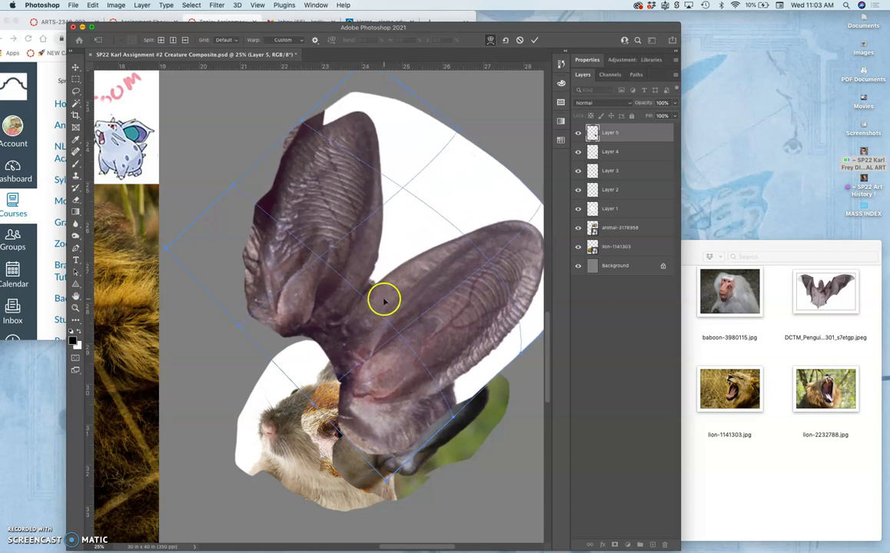
drag(384, 298, 360, 286)
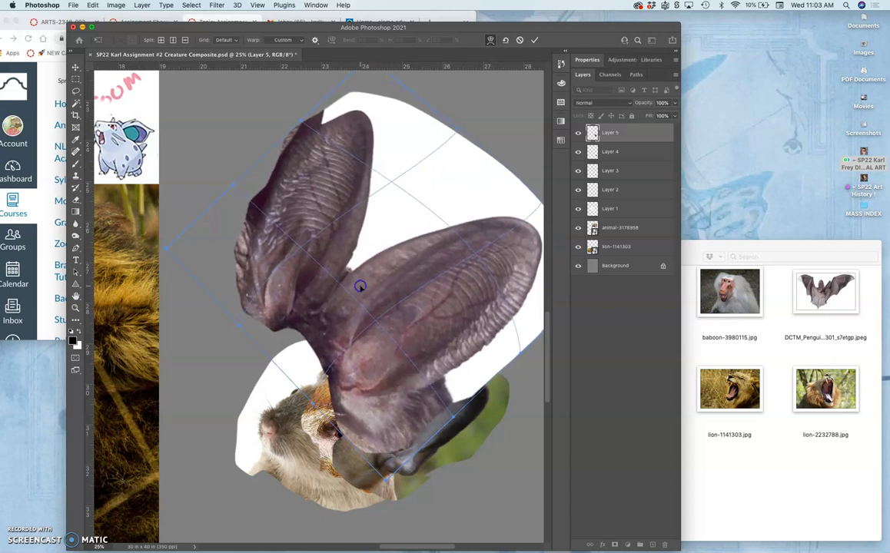
drag(512, 308, 511, 346)
click(436, 273)
drag(436, 273, 421, 285)
- Refine the warp on both ears' edges and bases, then commit it
click(531, 217)
drag(530, 217, 507, 178)
click(451, 241)
drag(452, 240, 435, 274)
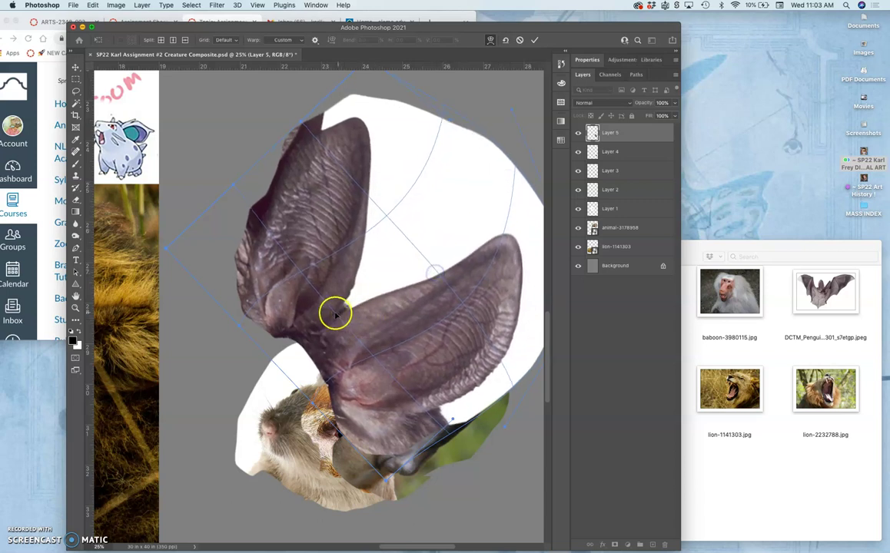
drag(334, 312, 313, 300)
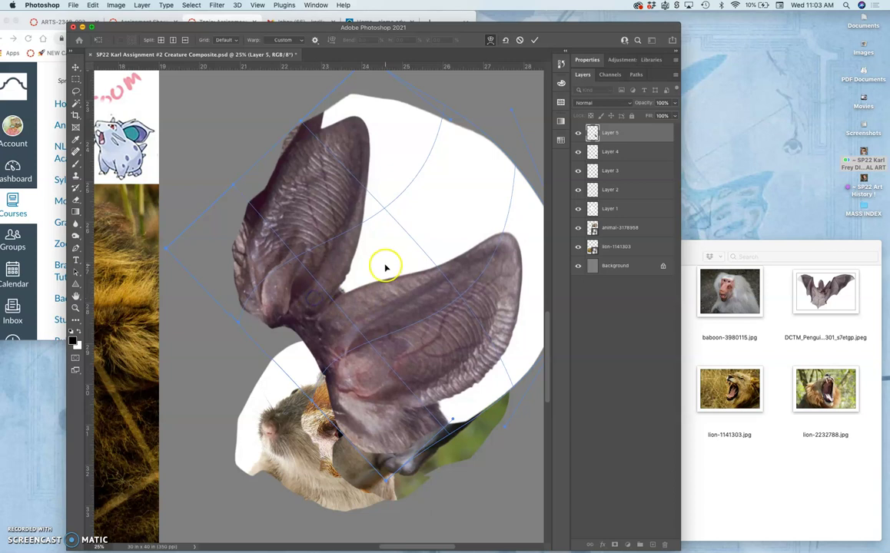
drag(383, 265, 394, 318)
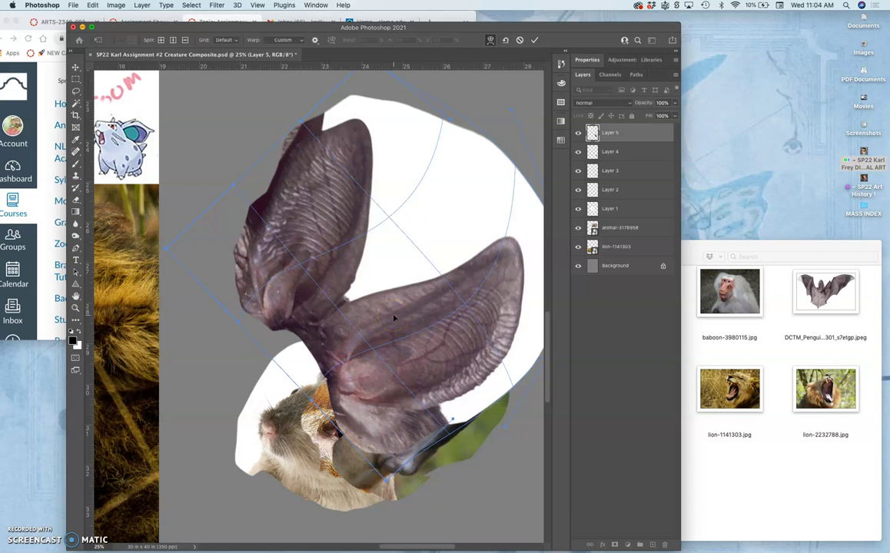
key(Return)
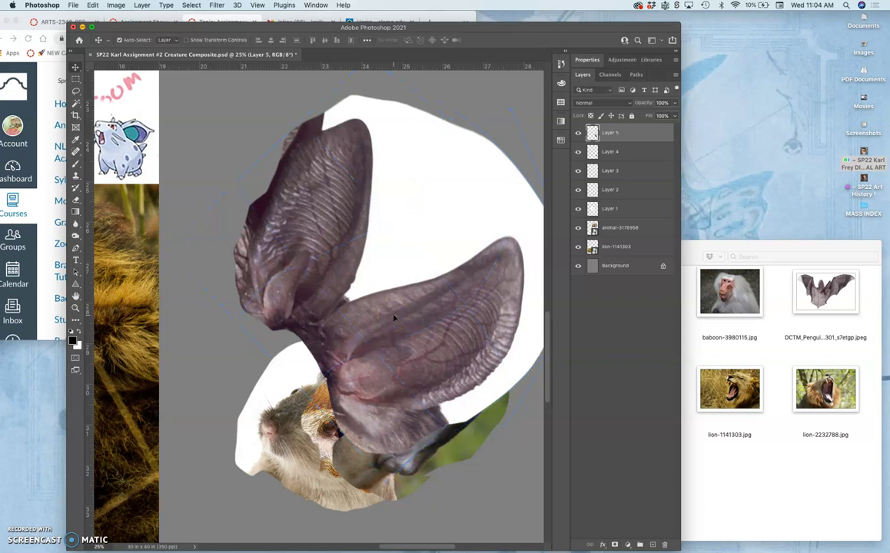
- Move the ears layer down and right on the head
scroll(394, 317, right, 5)
scroll(393, 317, down, 3)
click(350, 291)
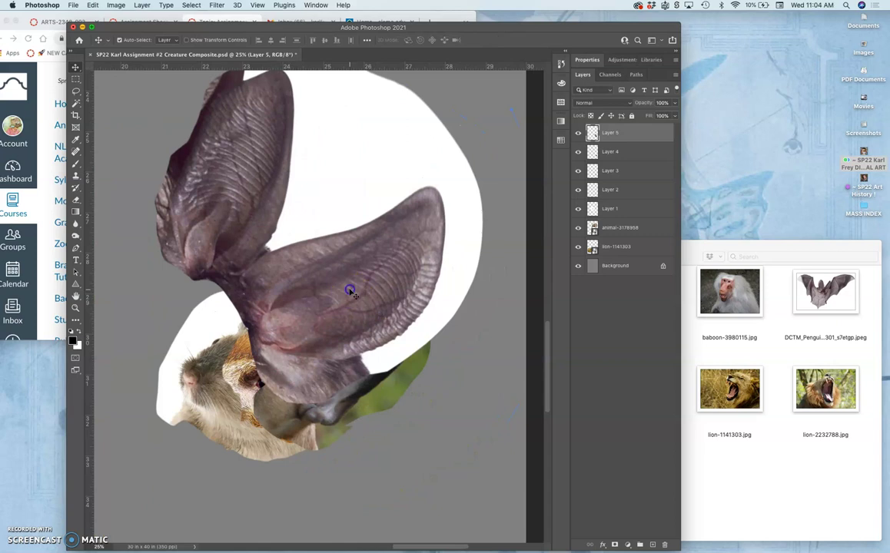
drag(349, 291, 391, 329)
- Rotate the ears about 5° clockwise and shift them down-right onto the head
key(super+t)
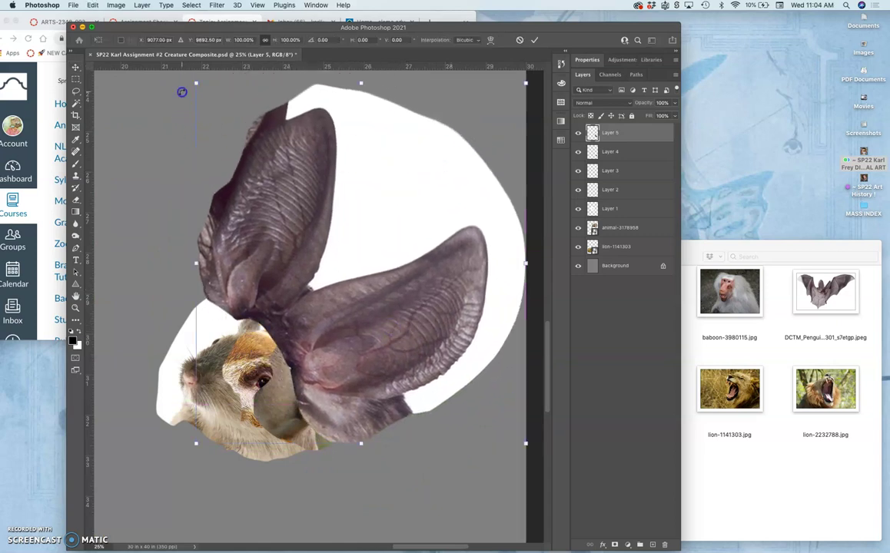
drag(181, 92, 205, 84)
click(383, 278)
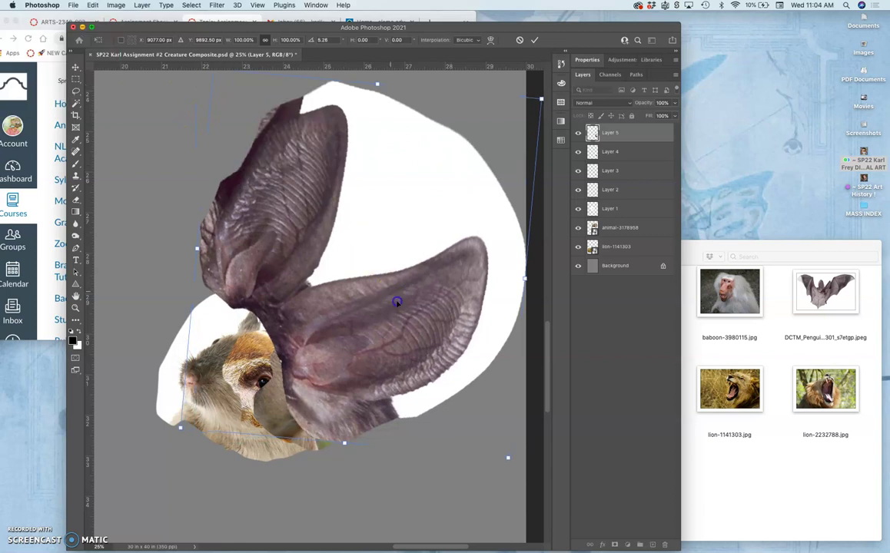
mouse_move(406, 313)
mouse_down()
mouse_move(416, 318)
mouse_move(402, 320)
mouse_up()
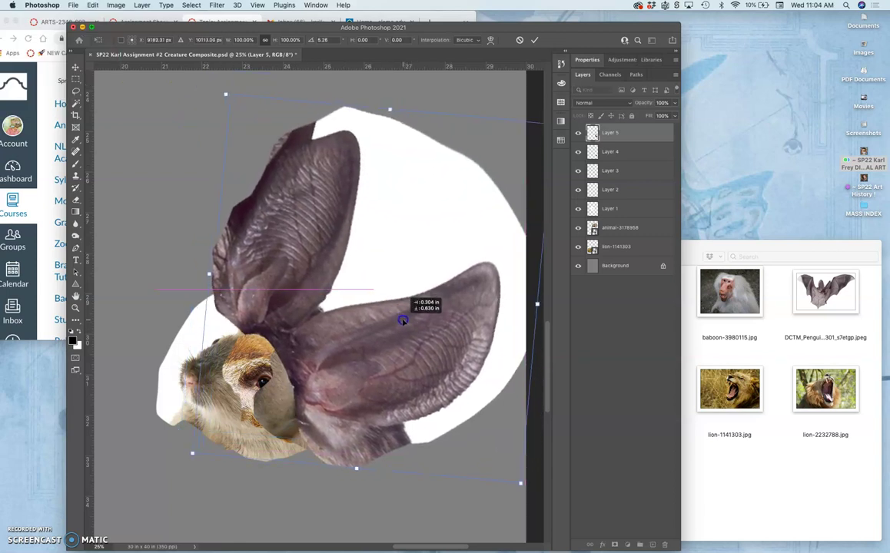
key(Return)
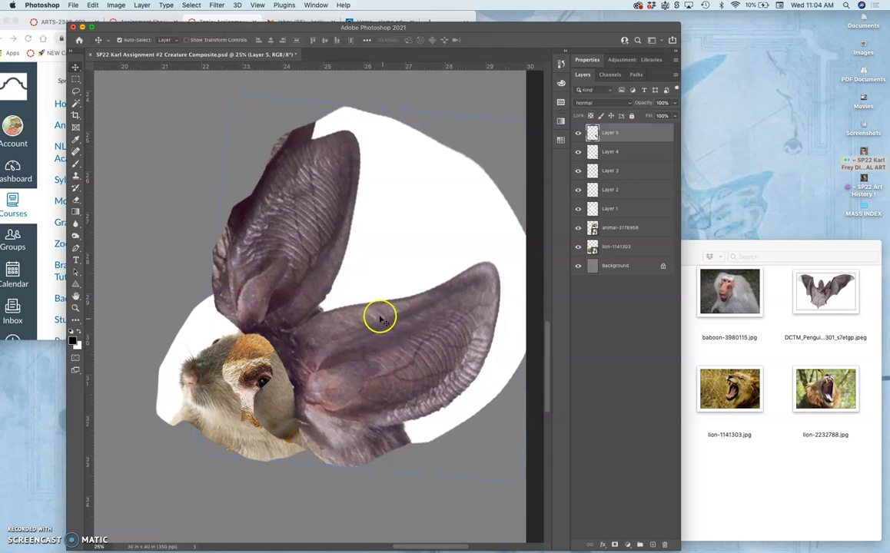
- Apply Levels to the Layer 5 ears with white point 209 and midtones 0.78
click(117, 7)
mouse_move(119, 30)
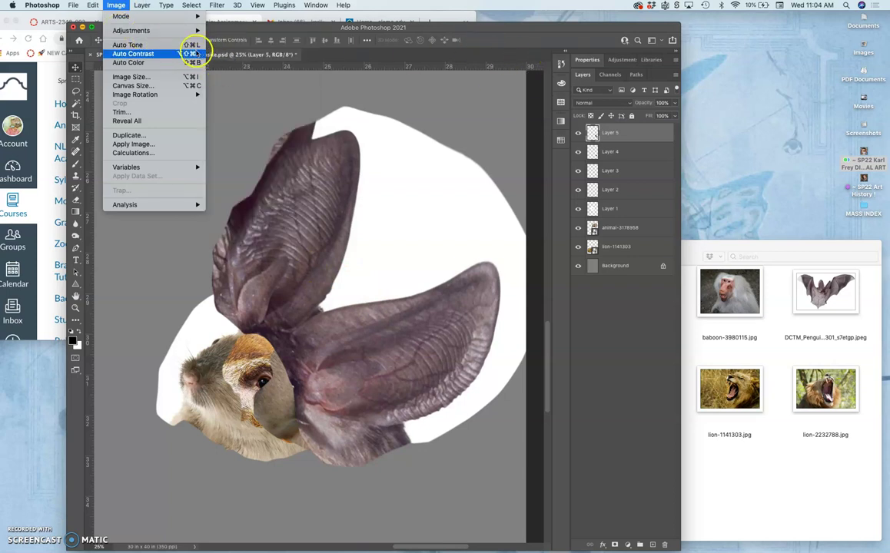
mouse_move(173, 31)
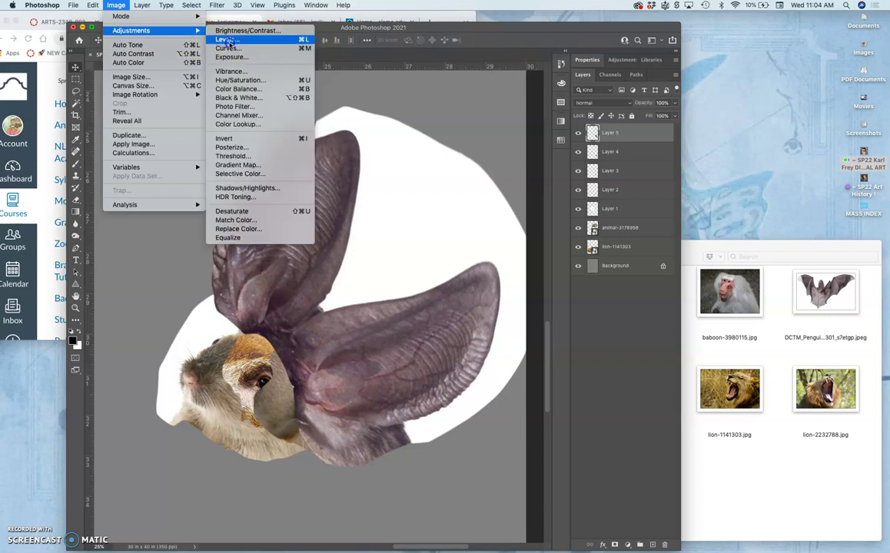
click(226, 39)
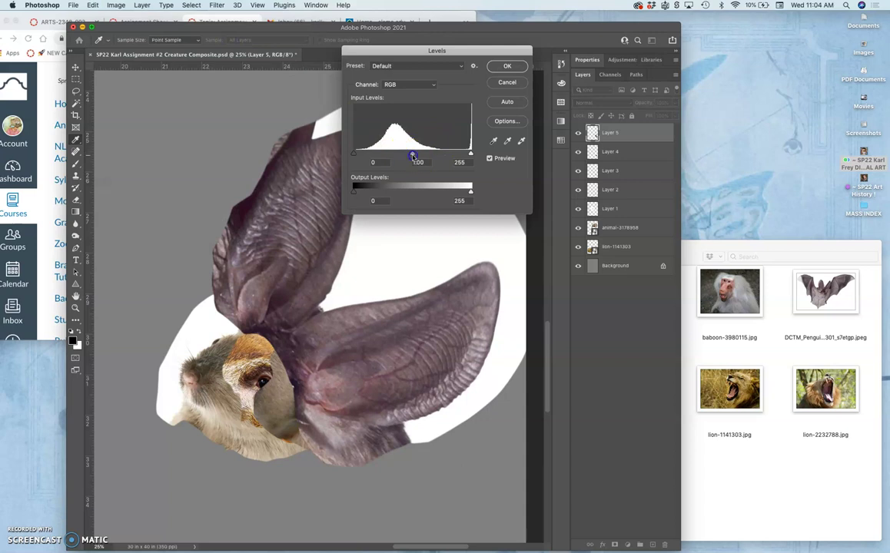
mouse_move(412, 157)
mouse_down()
mouse_move(396, 156)
mouse_move(417, 153)
mouse_up()
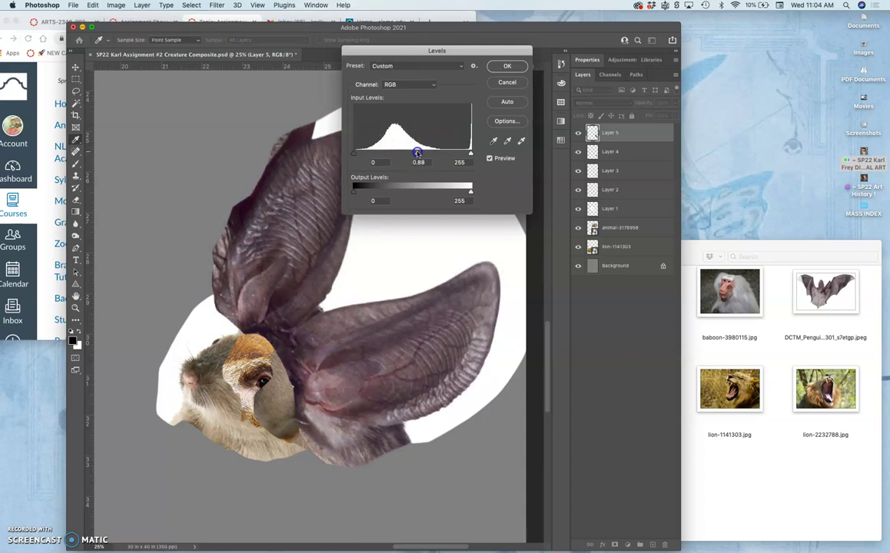
click(470, 154)
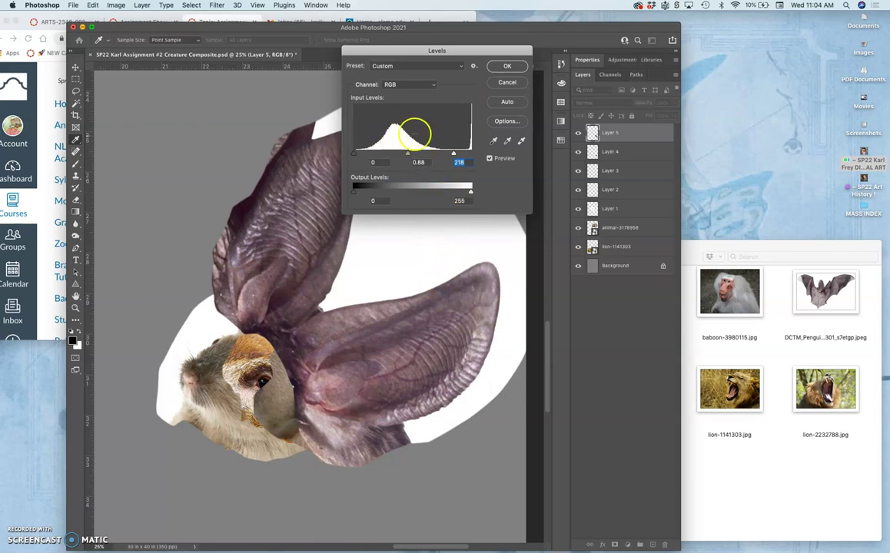
drag(448, 152, 444, 153)
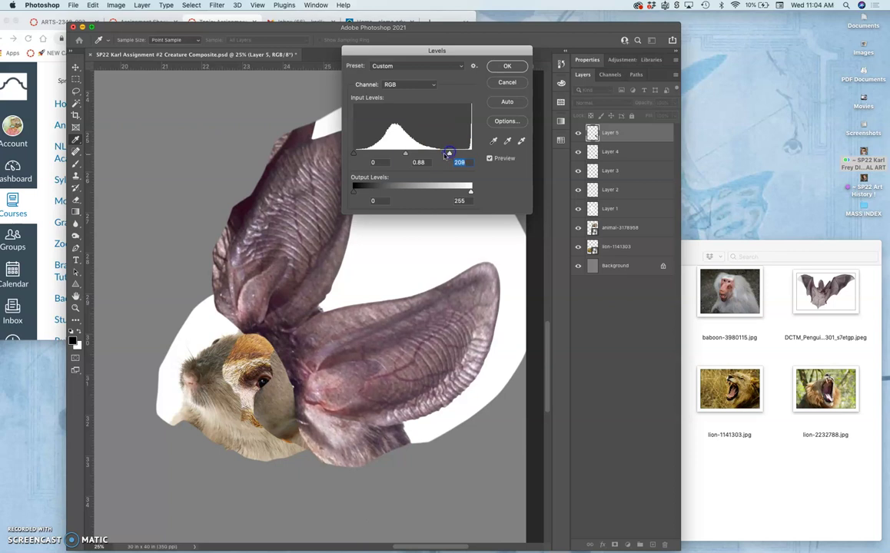
drag(406, 153, 412, 152)
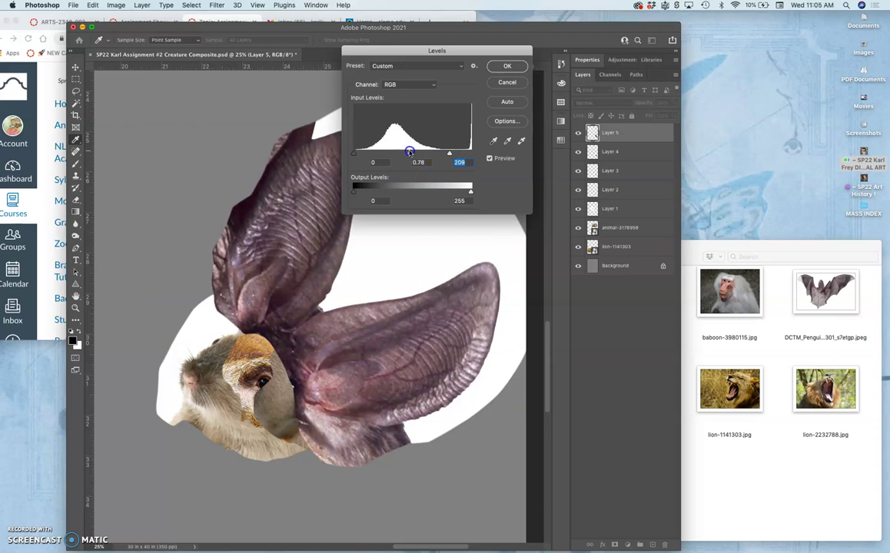
click(503, 66)
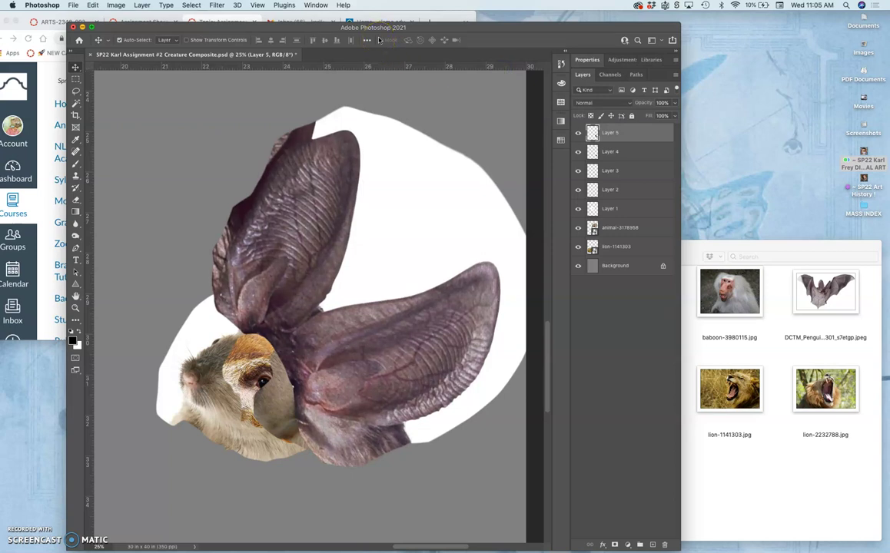
- Restore the Levels step from the History panel
click(561, 65)
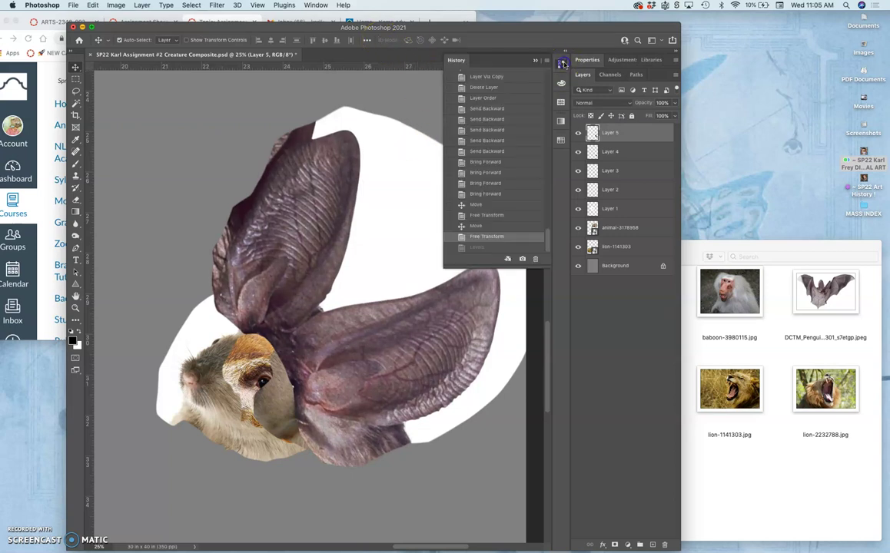
click(478, 248)
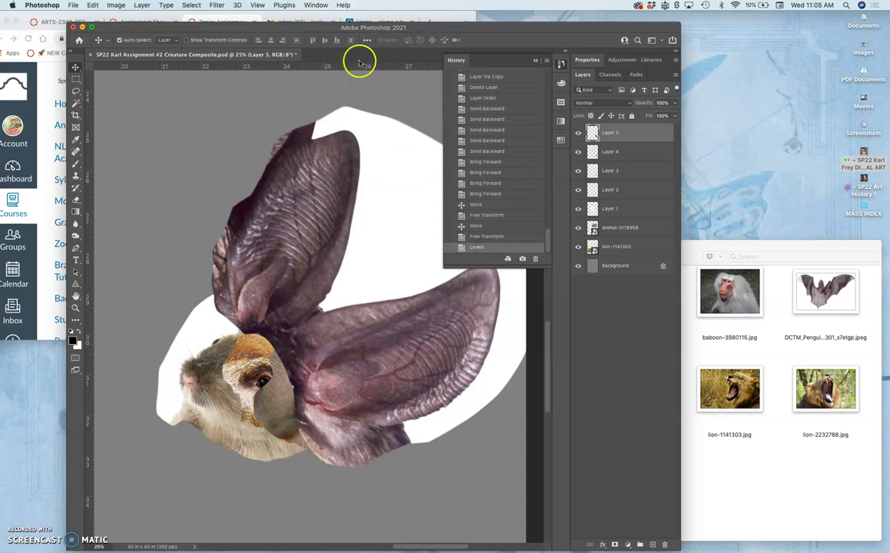
click(536, 60)
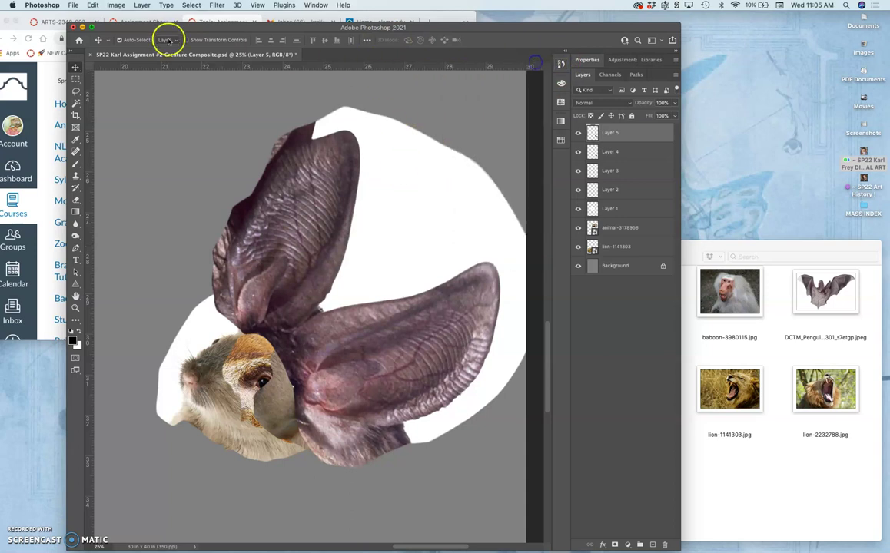
- In Color Balance, warm the ears' midtones toward yellow and red
click(117, 5)
mouse_move(183, 30)
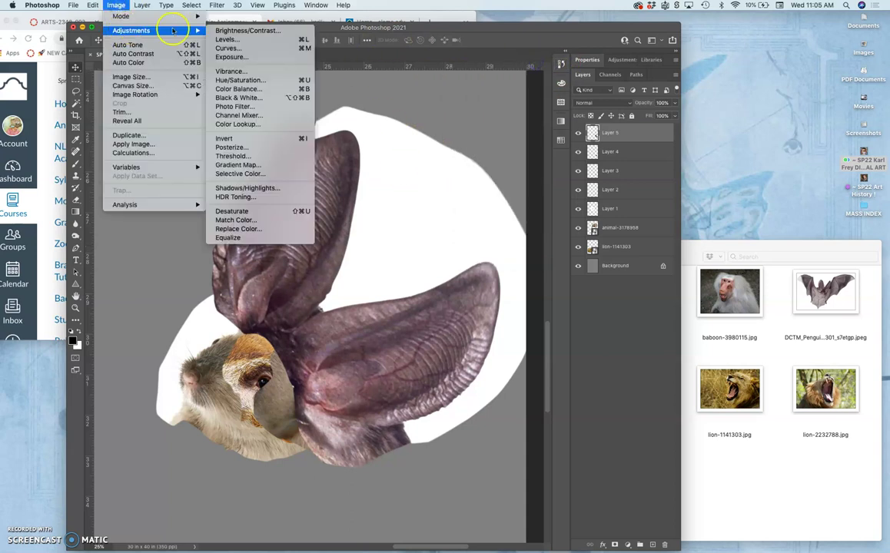
click(233, 90)
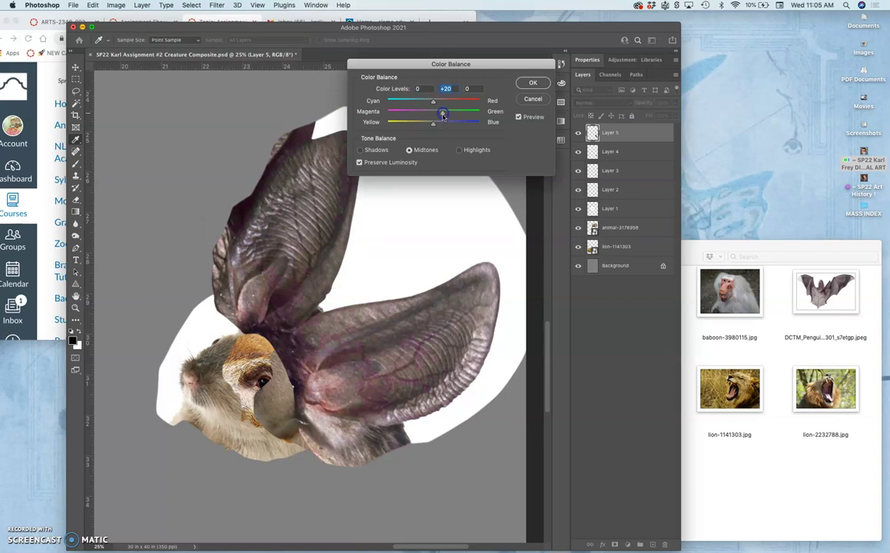
drag(432, 129, 427, 125)
drag(433, 101, 435, 103)
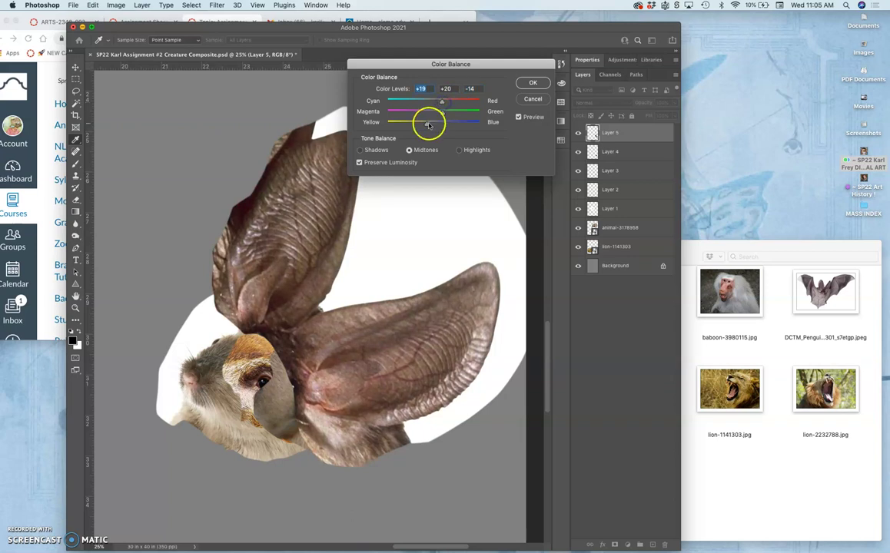
- Shift the highlights toward red and set the shadows to -7 / 0 / +14
click(459, 151)
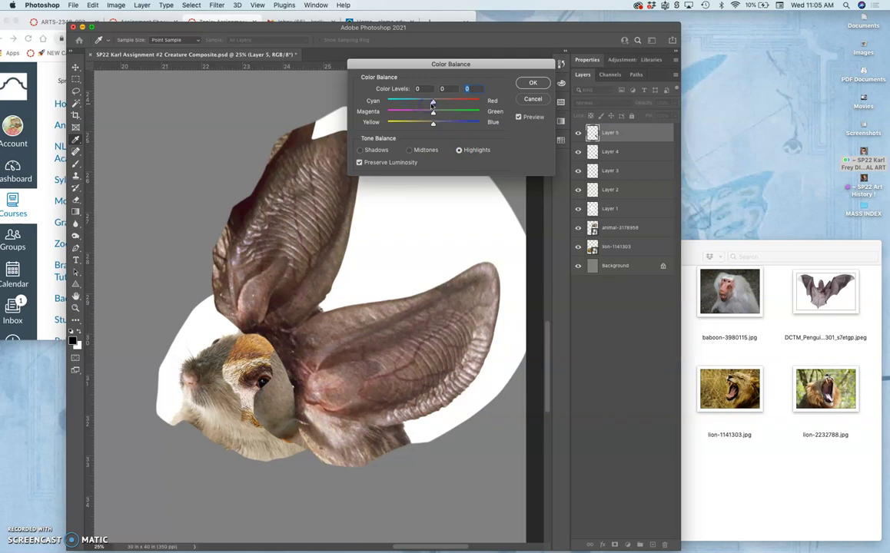
mouse_move(434, 103)
mouse_down()
mouse_move(423, 105)
mouse_move(448, 103)
mouse_up()
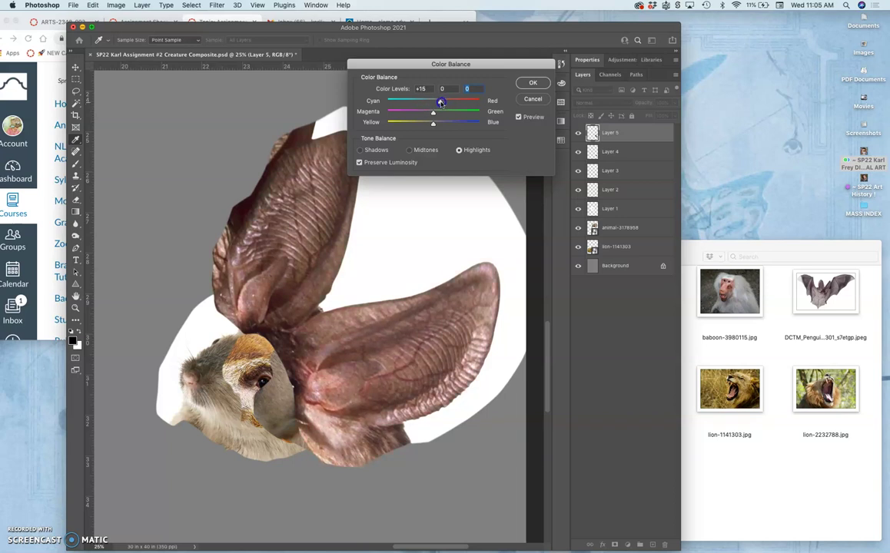
click(433, 124)
click(360, 150)
click(435, 127)
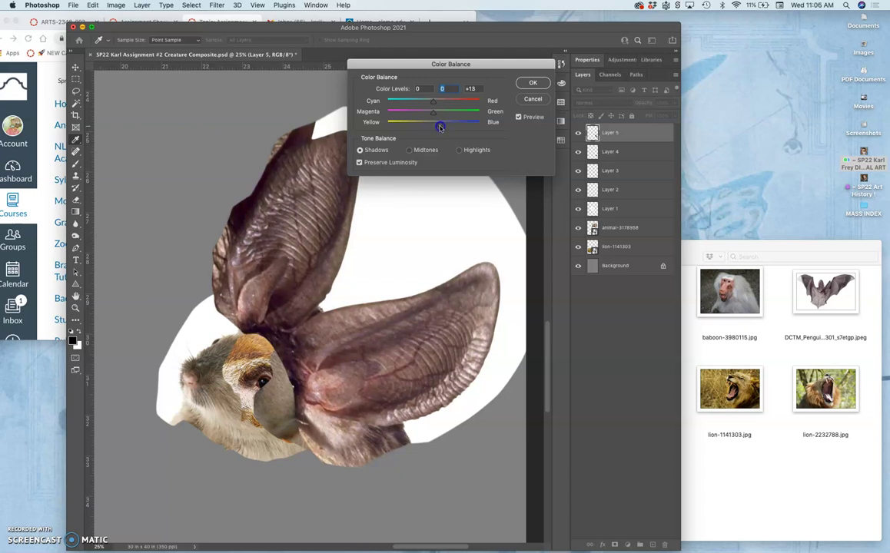
drag(439, 126, 440, 126)
drag(432, 100, 435, 104)
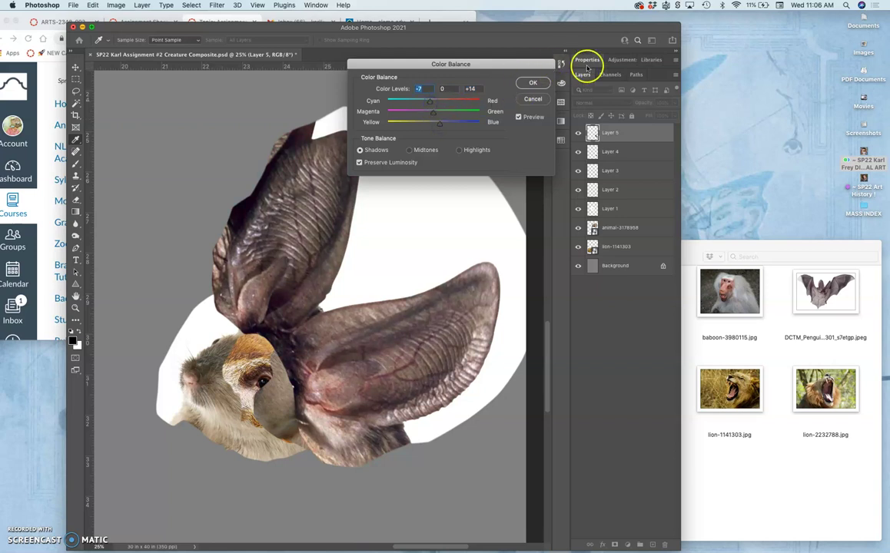
click(535, 85)
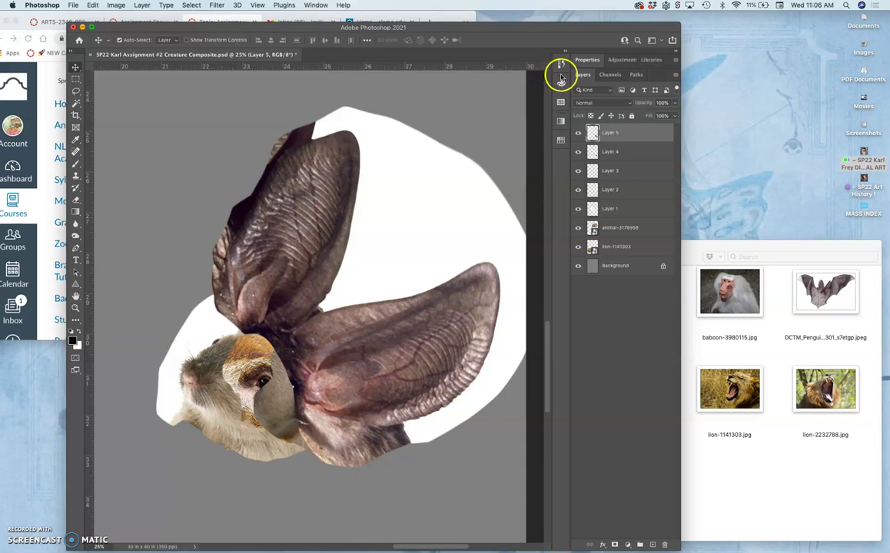
click(561, 64)
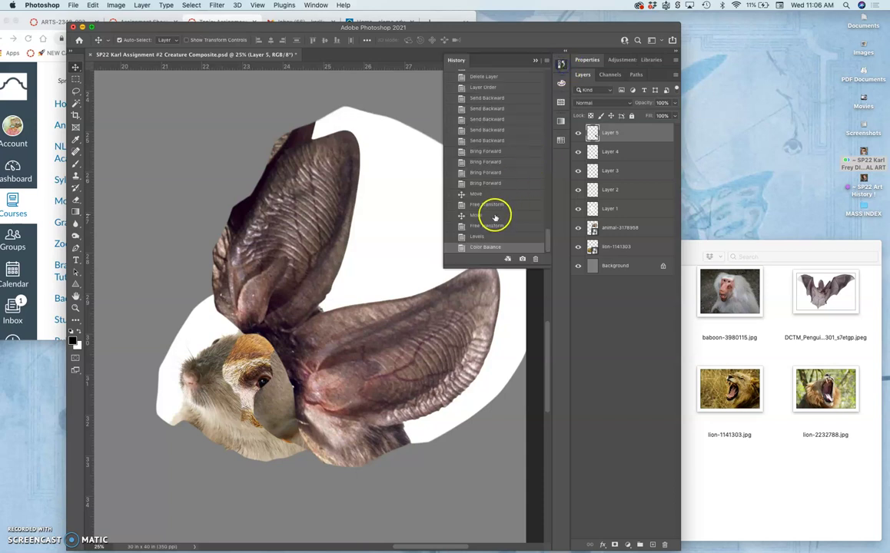
click(484, 237)
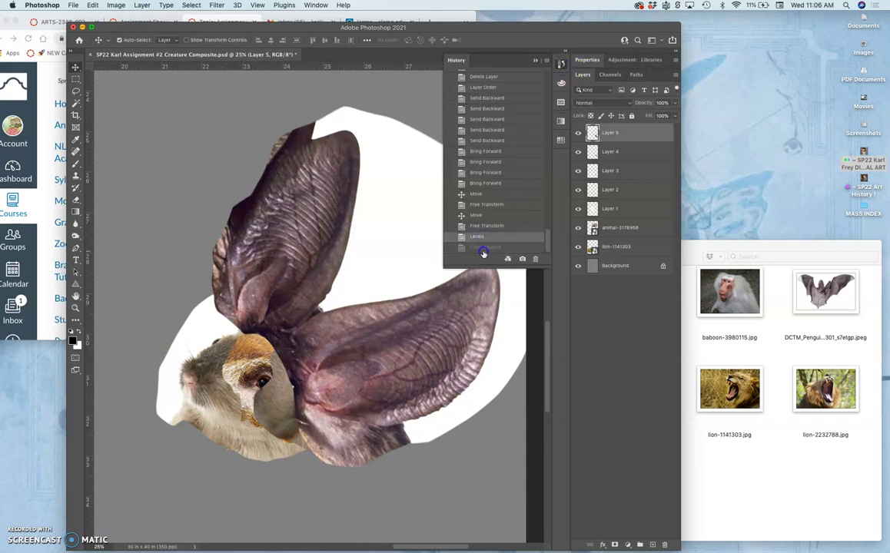
click(484, 248)
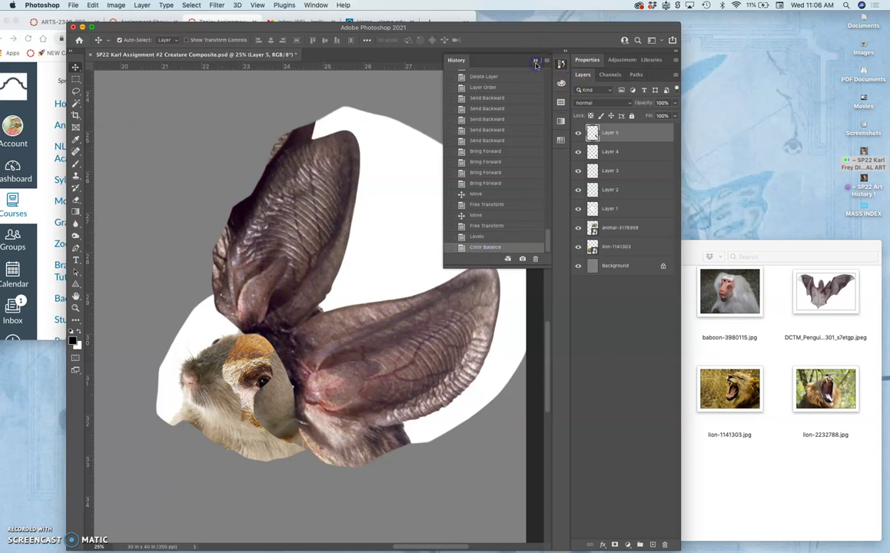
click(535, 61)
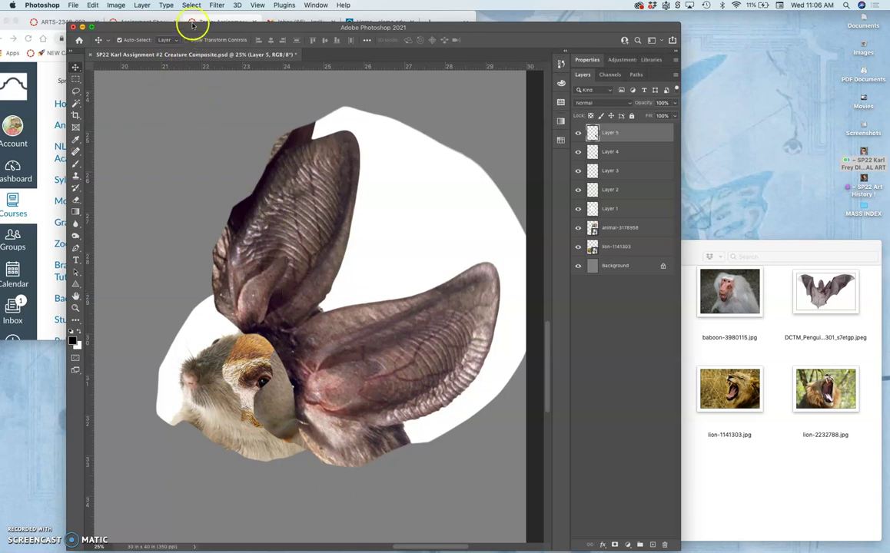
- Apply Hue/Saturation to the bat ears with Hue +4 and Saturation +31
click(116, 5)
mouse_move(148, 31)
click(231, 80)
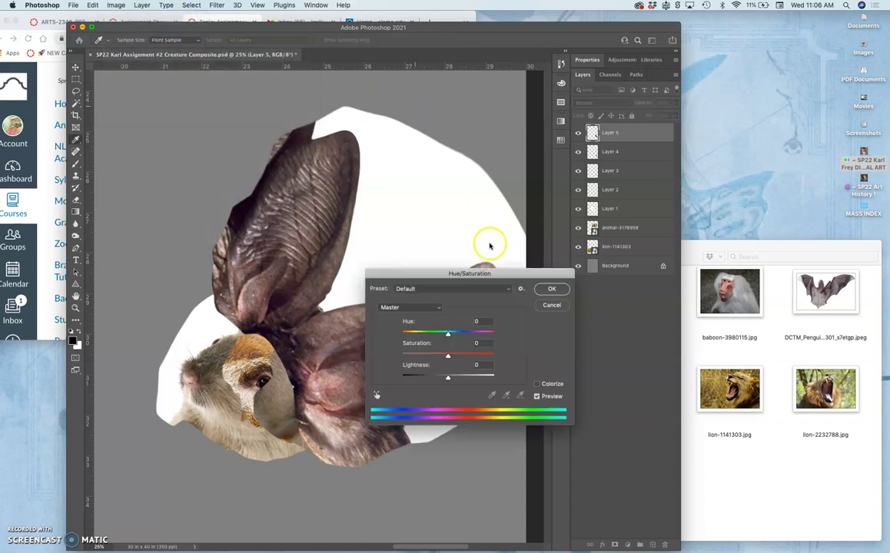
drag(492, 274, 442, 75)
mouse_move(394, 131)
mouse_down()
mouse_move(410, 134)
mouse_move(358, 137)
mouse_move(438, 132)
mouse_move(397, 134)
mouse_up()
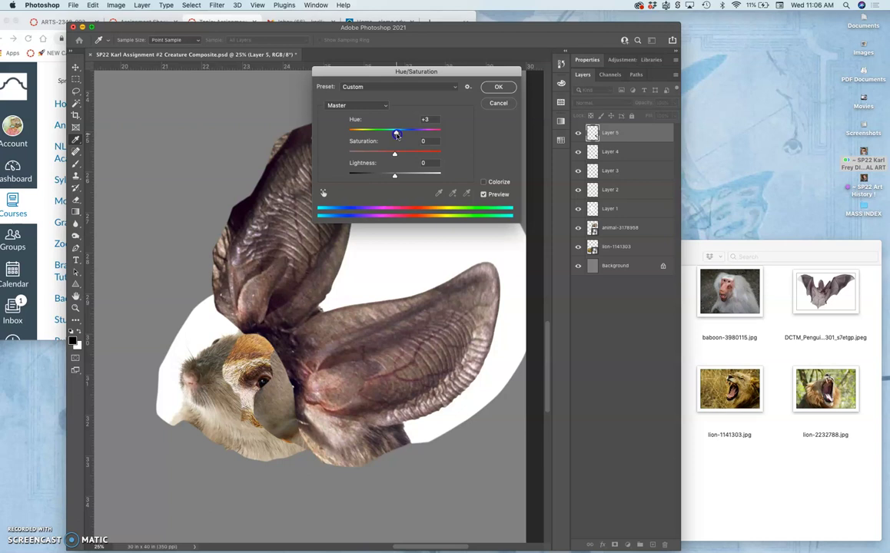
drag(397, 135, 395, 156)
drag(395, 175, 393, 177)
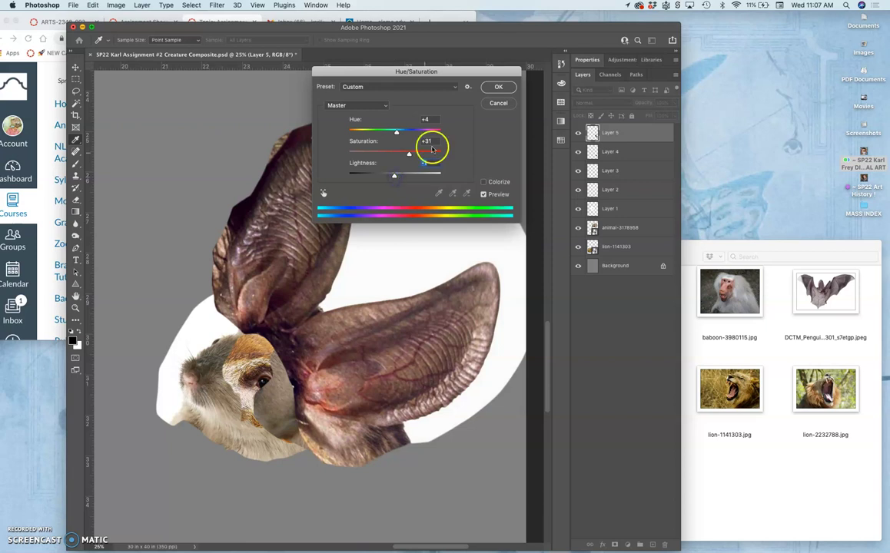
click(497, 88)
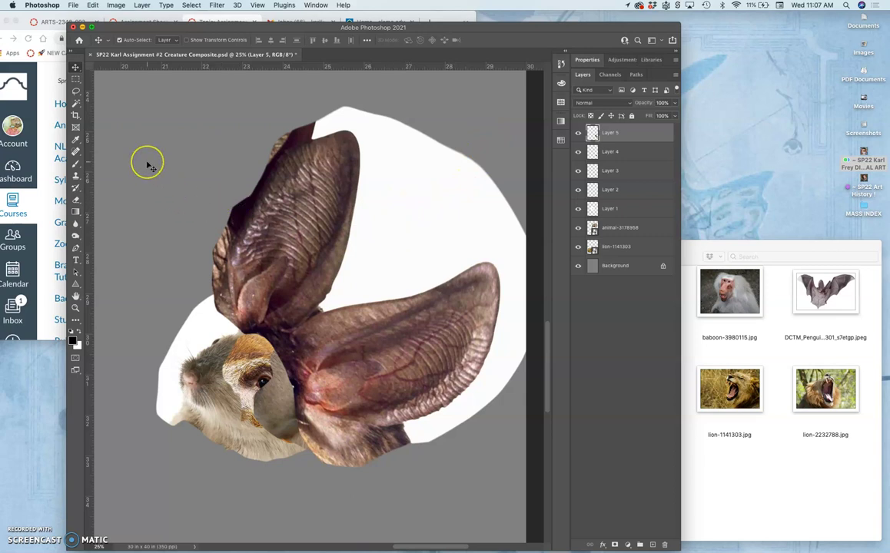
- Scale the bat ears down to about 82.27%
click(184, 152)
key(super+t)
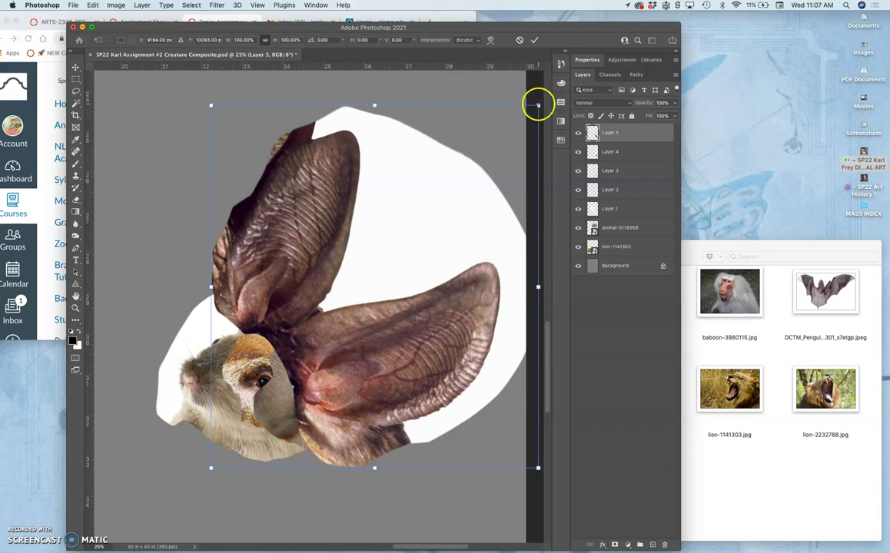
drag(539, 104, 474, 163)
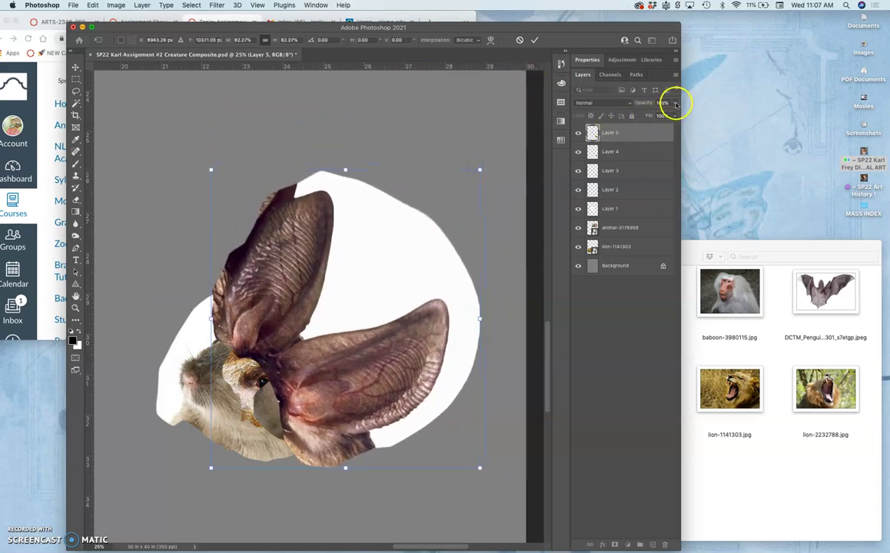
- At 50% opacity move the ears up and right, then restore 100% opacity
click(676, 103)
drag(652, 116, 653, 115)
scroll(522, 204, down, 3)
drag(365, 305, 382, 291)
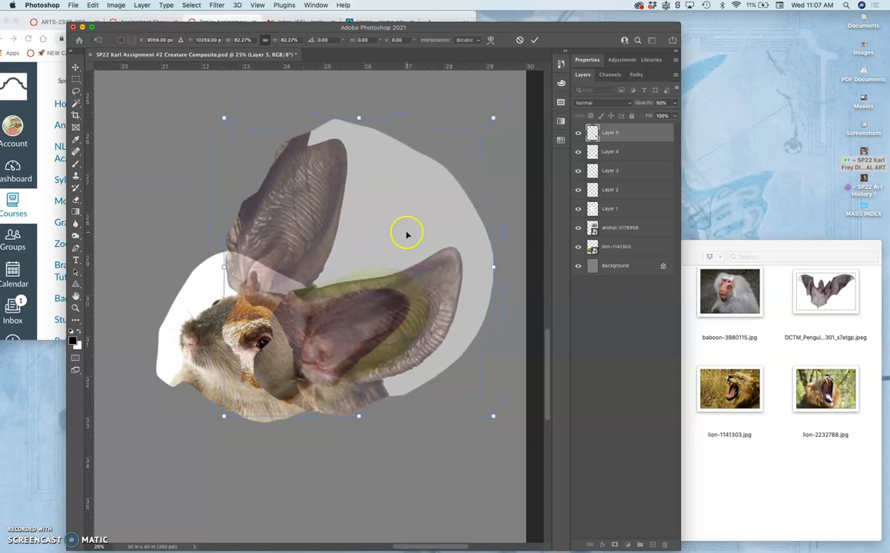
click(674, 102)
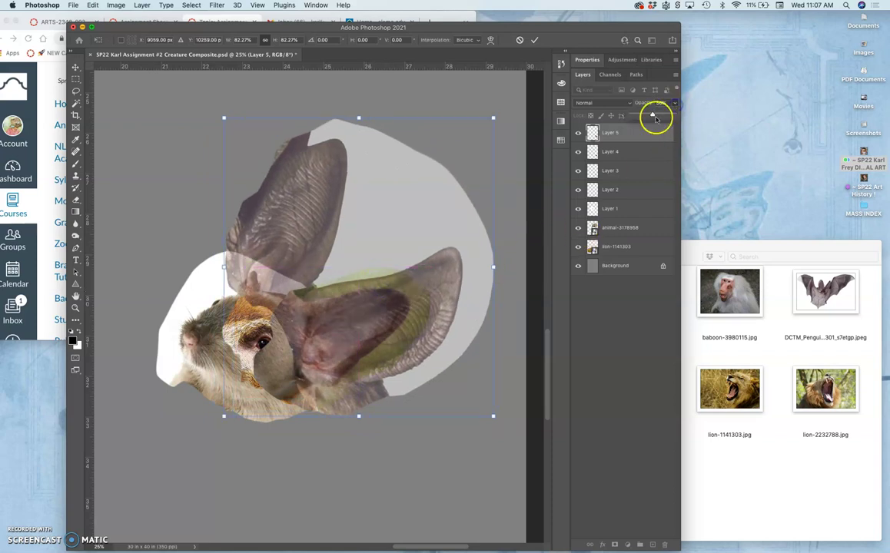
drag(655, 115, 674, 115)
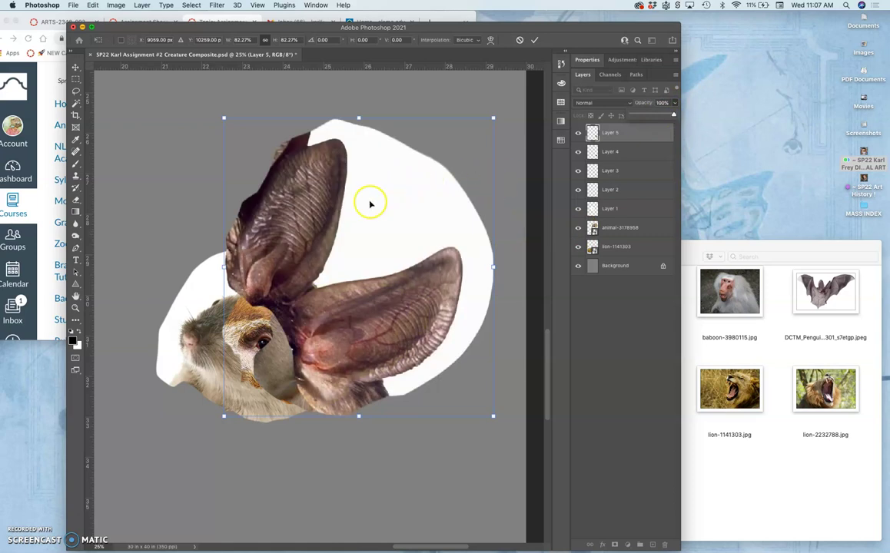
- Warp the bat ears, pulling the upper ear taller and raising the lower ear, then commit
right_click(322, 222)
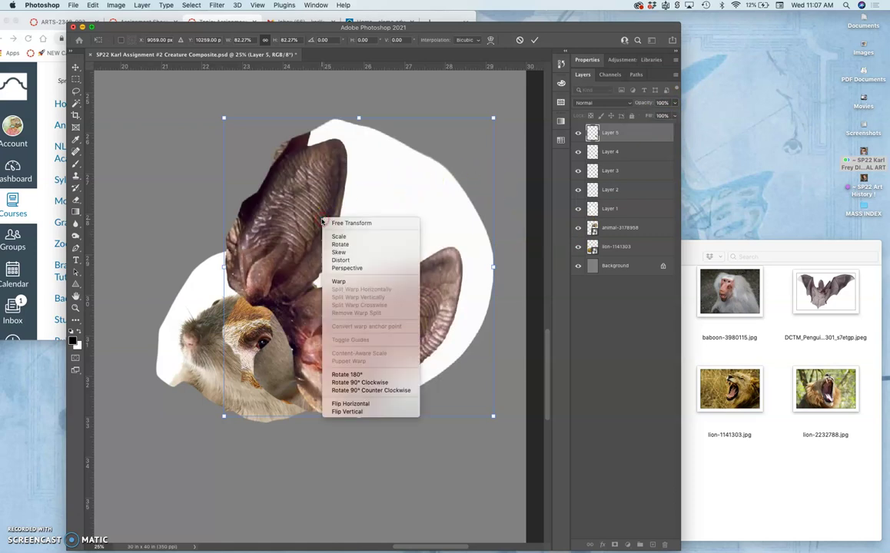
click(339, 280)
drag(252, 175, 276, 208)
drag(323, 140, 298, 139)
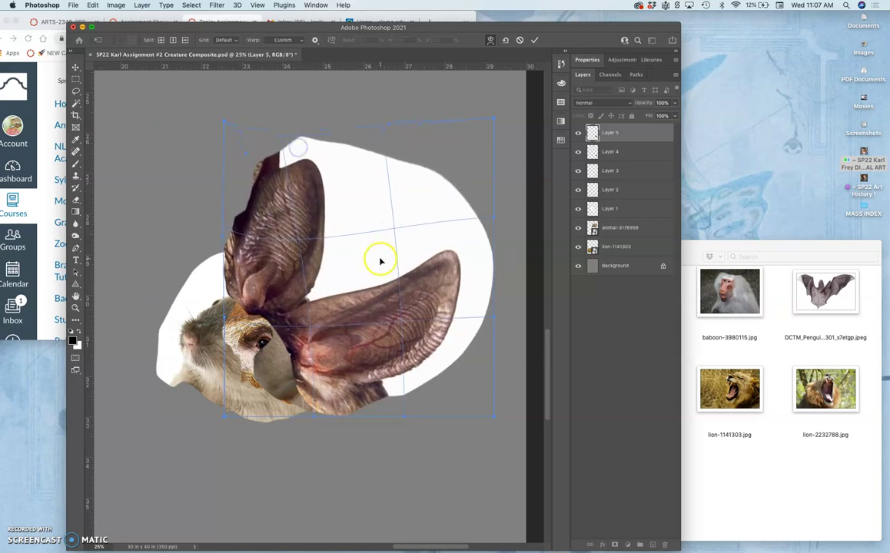
drag(380, 258, 377, 242)
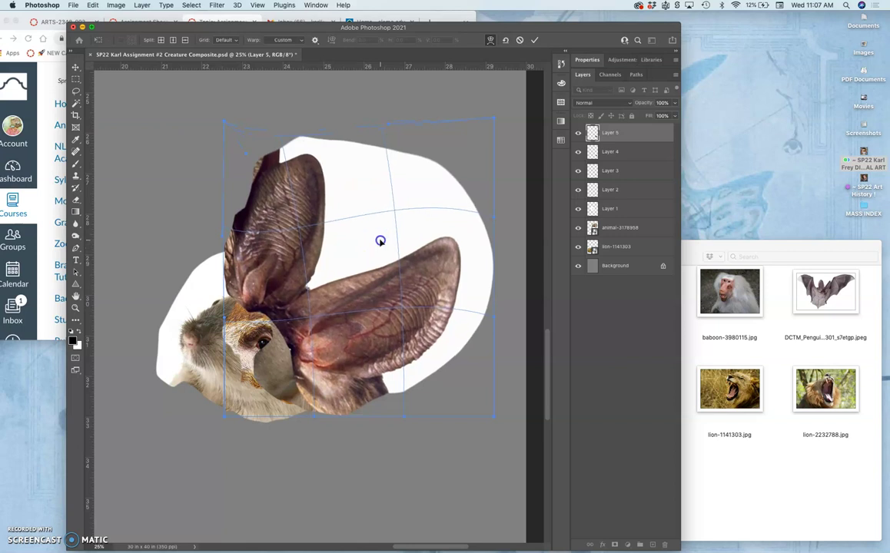
click(459, 263)
drag(459, 263, 461, 265)
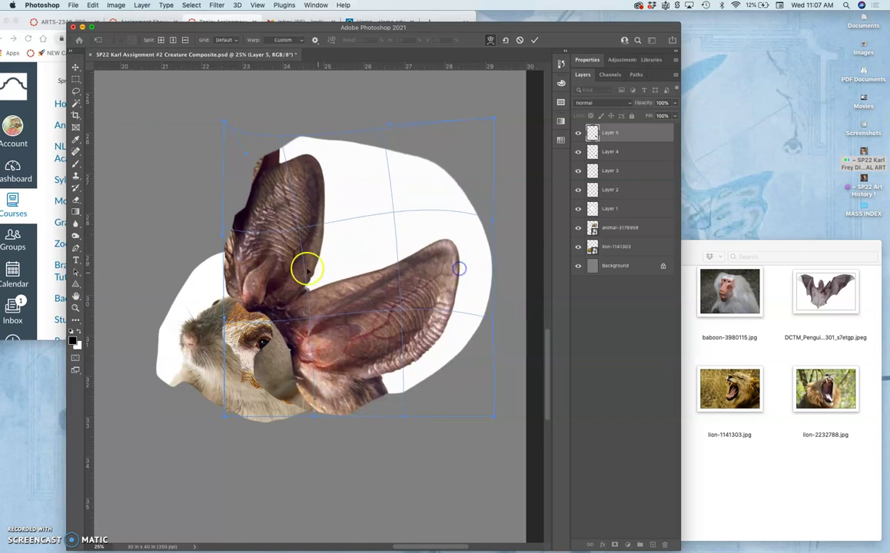
drag(243, 277, 220, 249)
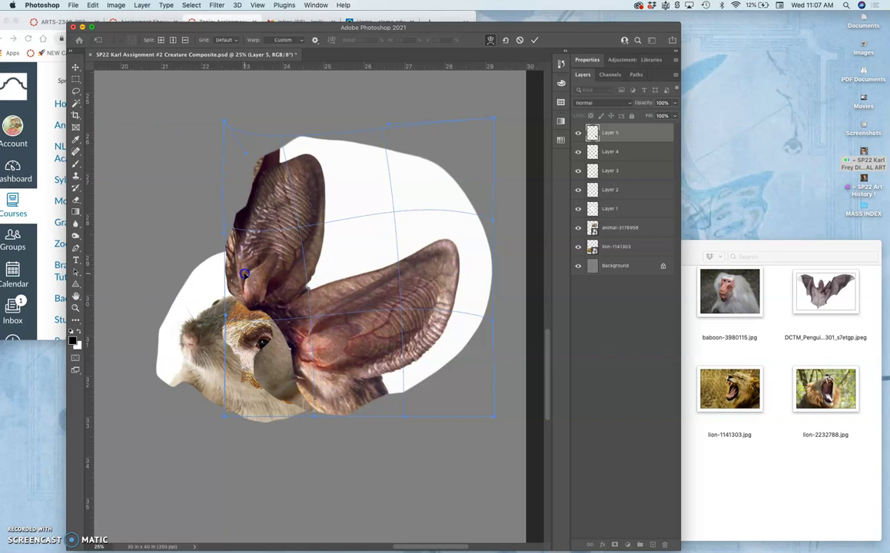
mouse_move(275, 180)
mouse_down()
mouse_move(268, 153)
mouse_move(269, 165)
mouse_up()
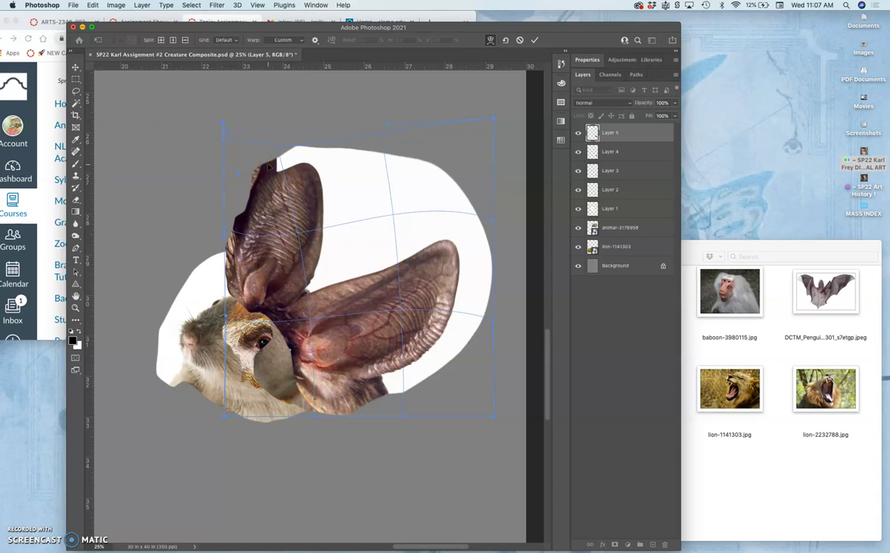
key(Return)
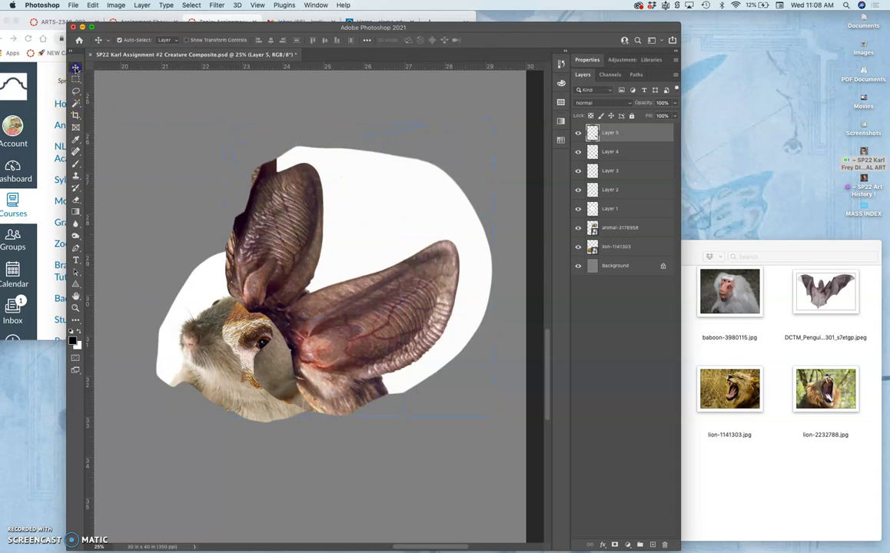
- Drag the Layer 5 ears up and right, checking the fit zoomed out and back in
drag(346, 286, 370, 271)
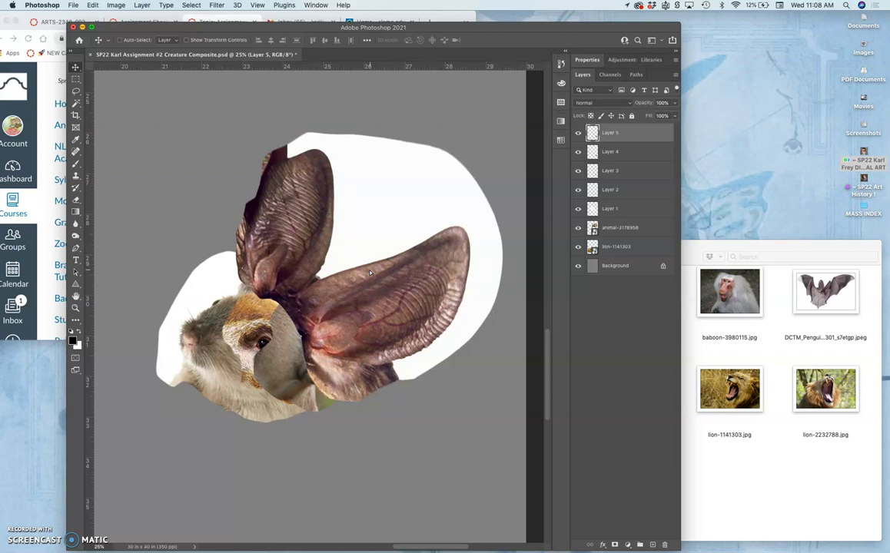
scroll(370, 273, down, 3)
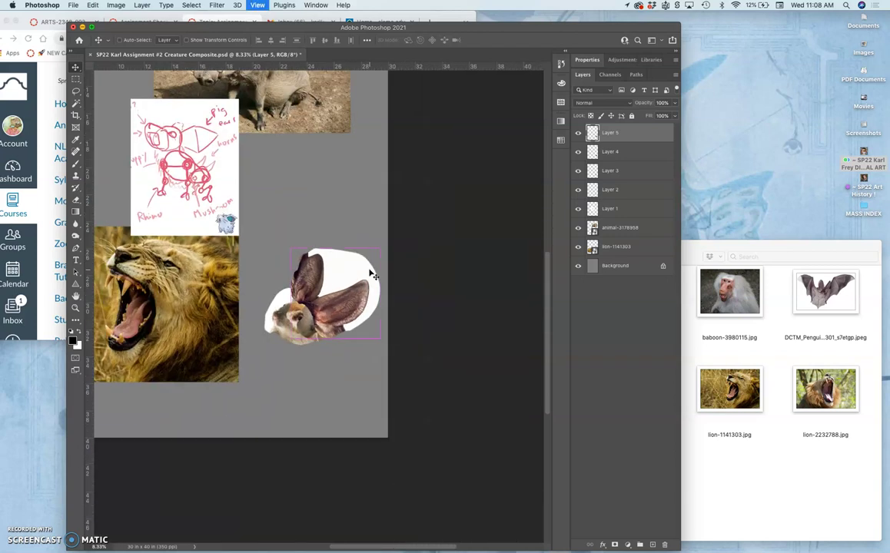
scroll(371, 275, up, 3)
click(401, 298)
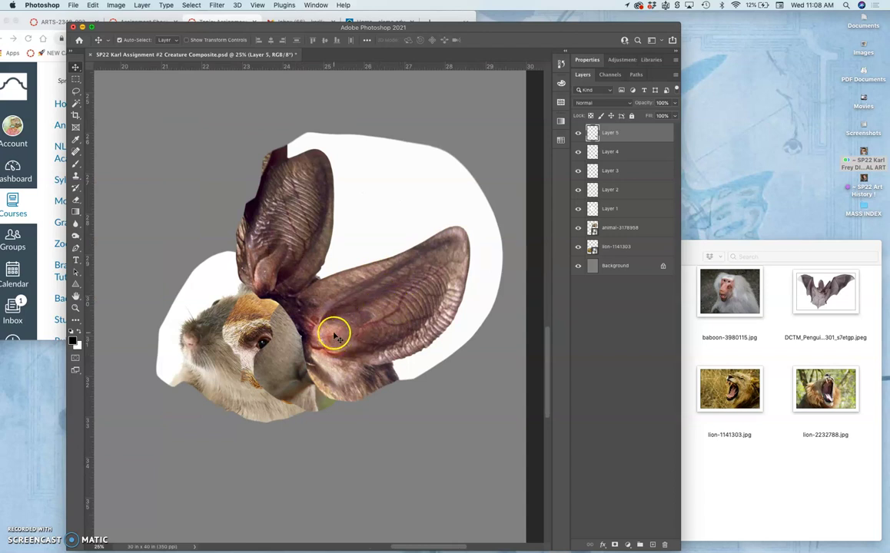
- Pick the Magic Wand and click the white background around the ears
click(75, 103)
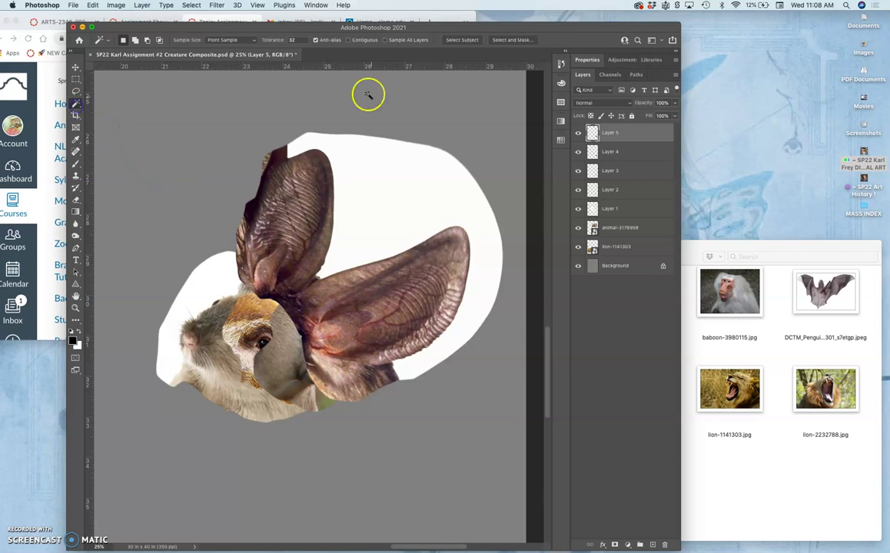
click(387, 180)
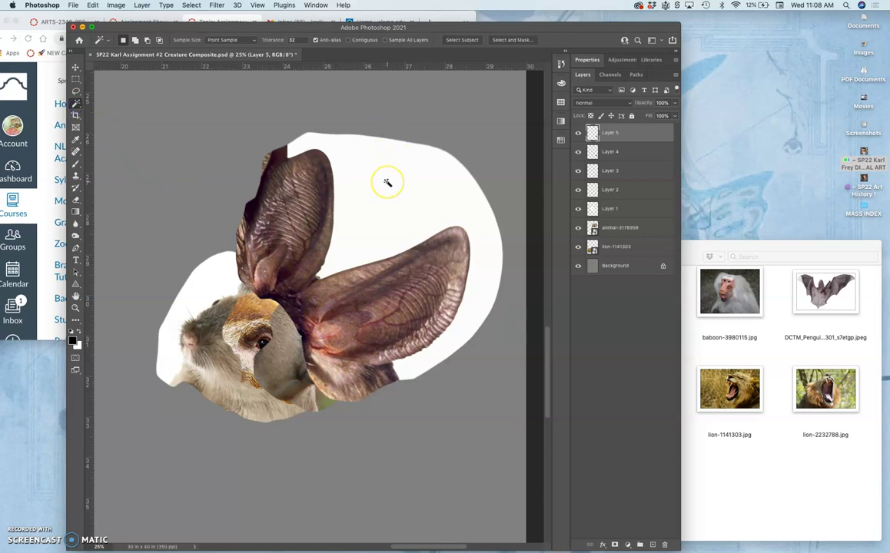
click(394, 188)
click(330, 159)
click(367, 191)
click(375, 197)
- Turn on Contiguous and reselect the connected white area along the ear rim at 100% zoom
click(348, 40)
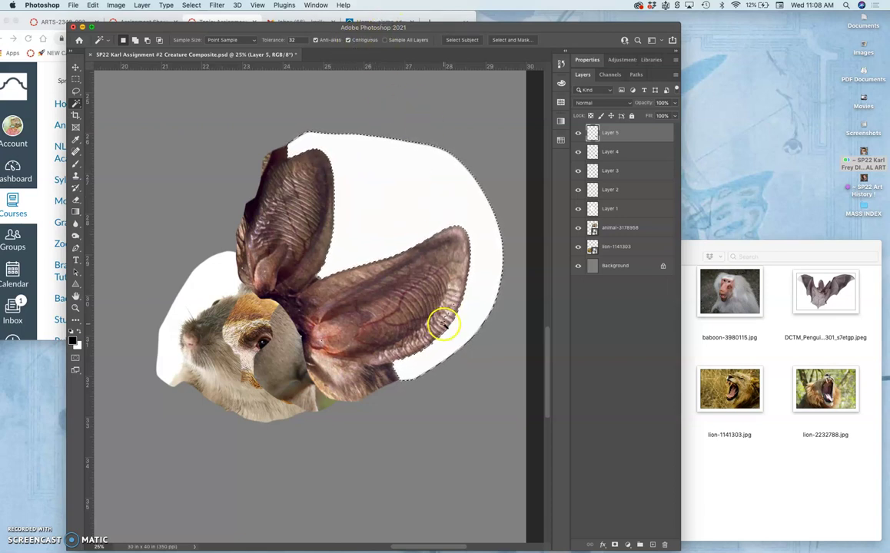
scroll(446, 315, up, 3)
scroll(445, 329, up, 2)
click(432, 263)
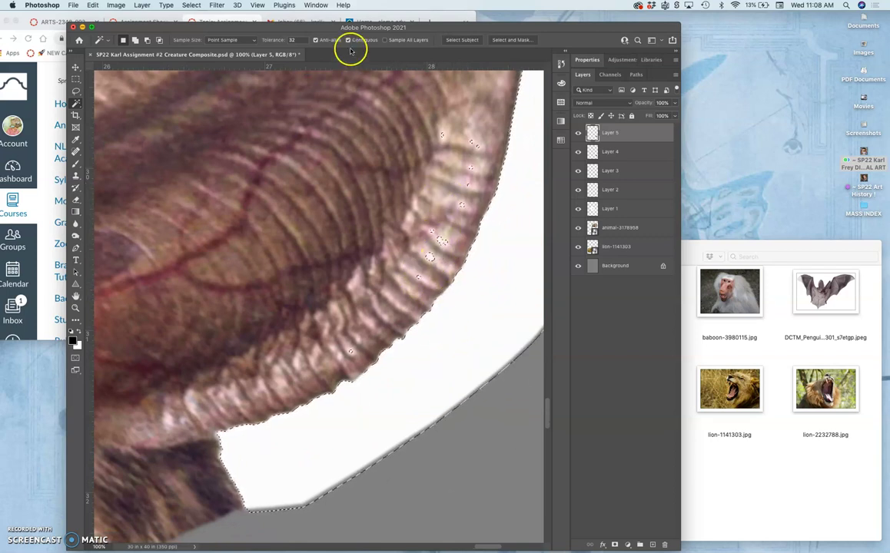
click(492, 413)
click(481, 388)
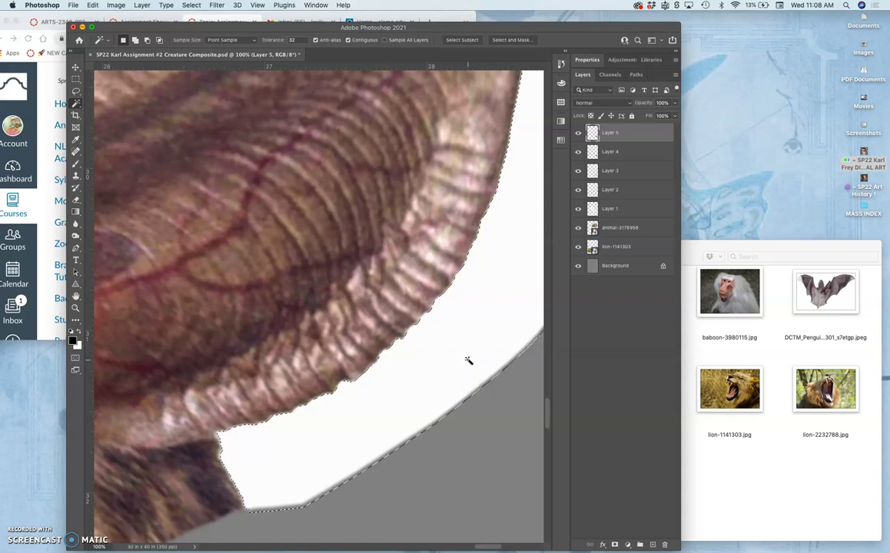
- Delete the selected white background, deselect, and magic-wand the empty area beside the ear edge
key(Delete)
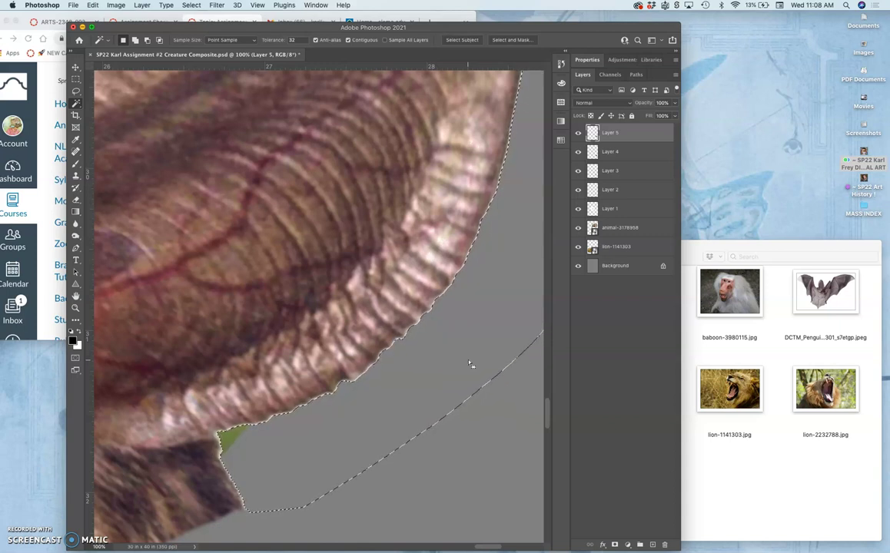
key(ctrl+d)
scroll(456, 336, up, 3)
scroll(456, 335, up, 10)
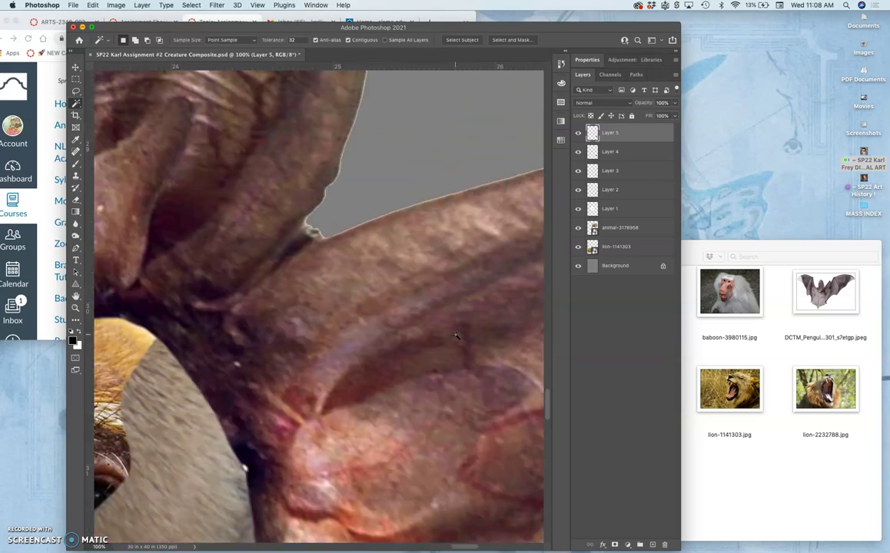
scroll(456, 335, up, 10)
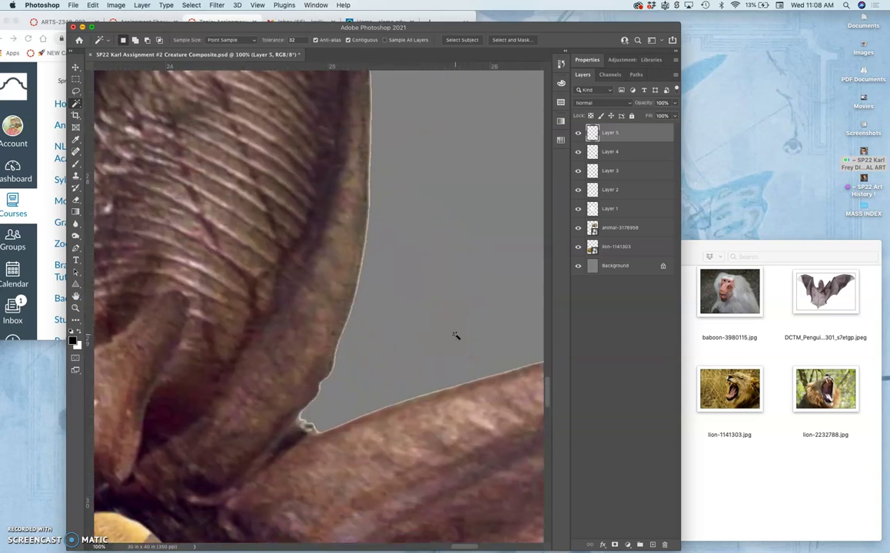
click(432, 333)
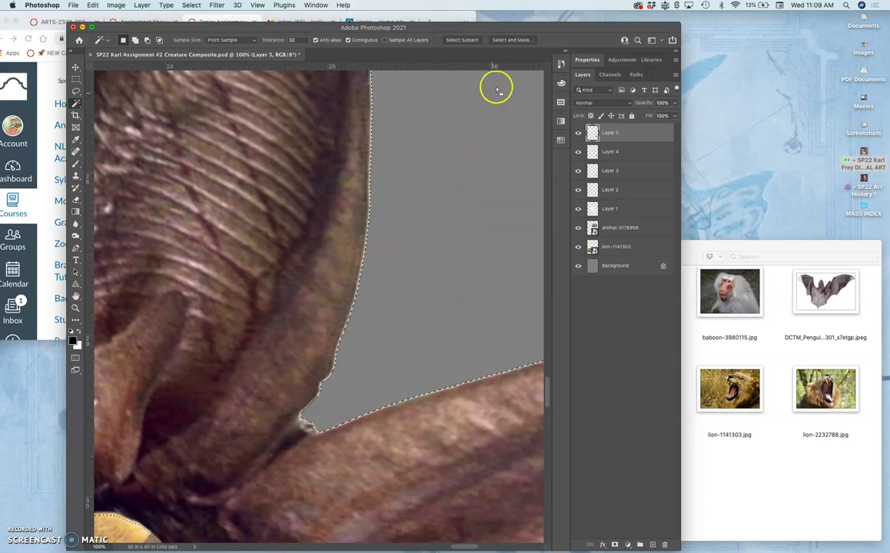
- In Select and Mask, feather the selection 2.1 px, raise preview transparency, and apply it
click(510, 40)
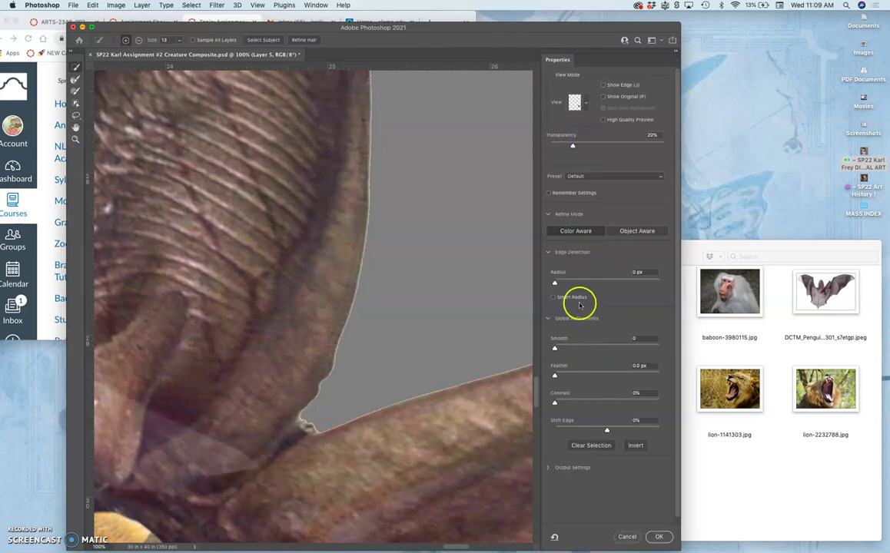
drag(556, 375, 556, 376)
drag(567, 377, 567, 376)
mouse_move(572, 147)
mouse_down()
mouse_move(680, 151)
mouse_move(580, 153)
mouse_up()
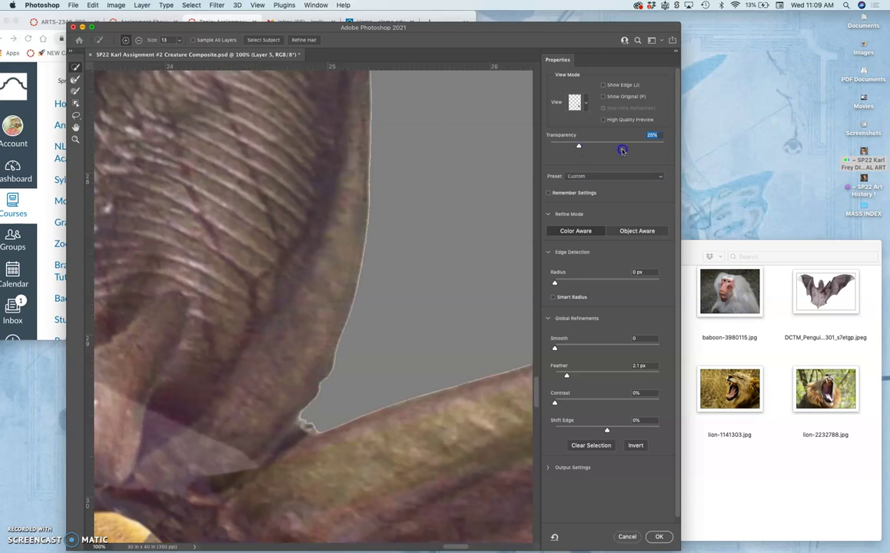
drag(578, 147, 609, 151)
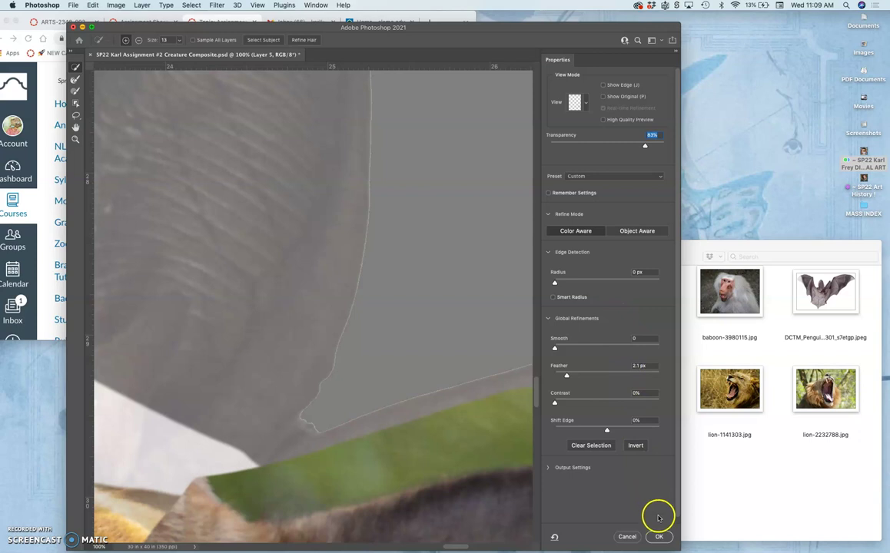
click(659, 538)
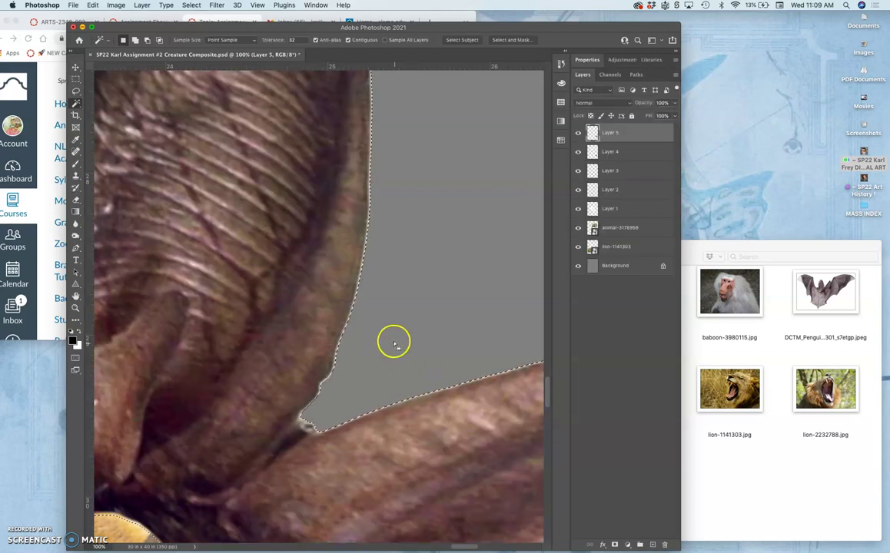
- Zoom to 400% on the ear edge, deselect, and magic-wand the grey backdrop beside it
mouse_move(376, 323)
mouse_down()
mouse_move(442, 313)
mouse_move(441, 321)
mouse_up()
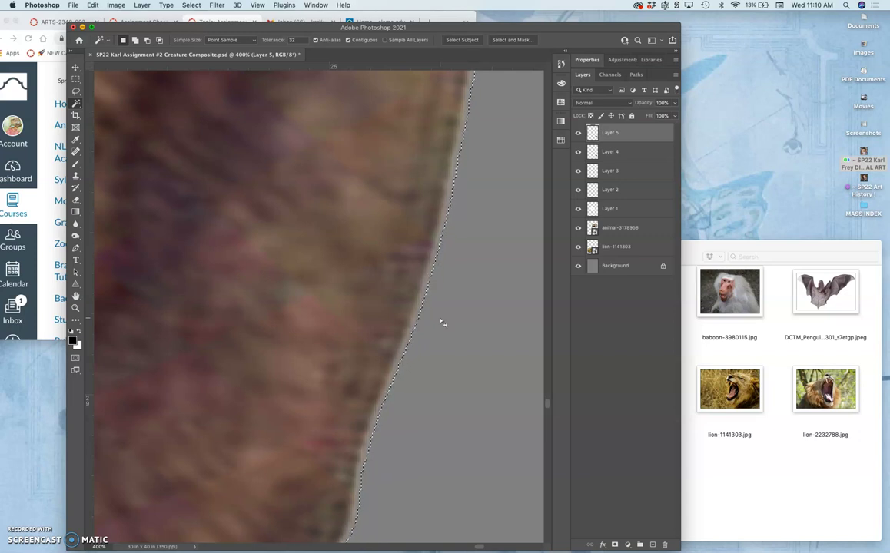
key(super+d)
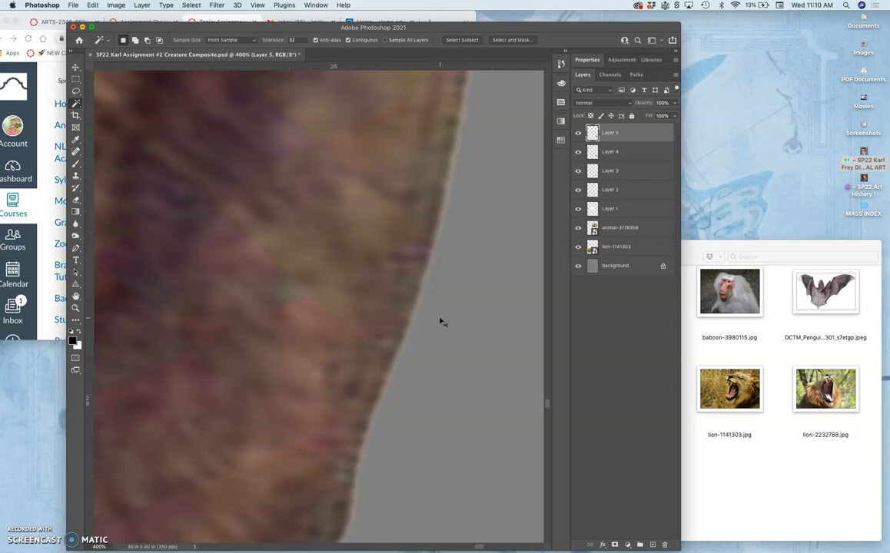
scroll(440, 325, down, 5)
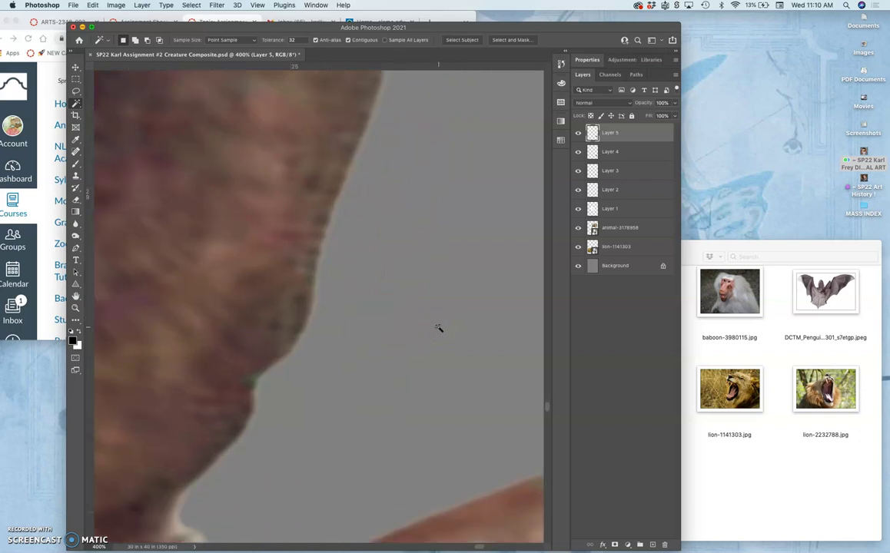
click(370, 290)
- In Select and Mask's Global Refinements, set the new ear-edge selection's Feather to 4 px
click(509, 41)
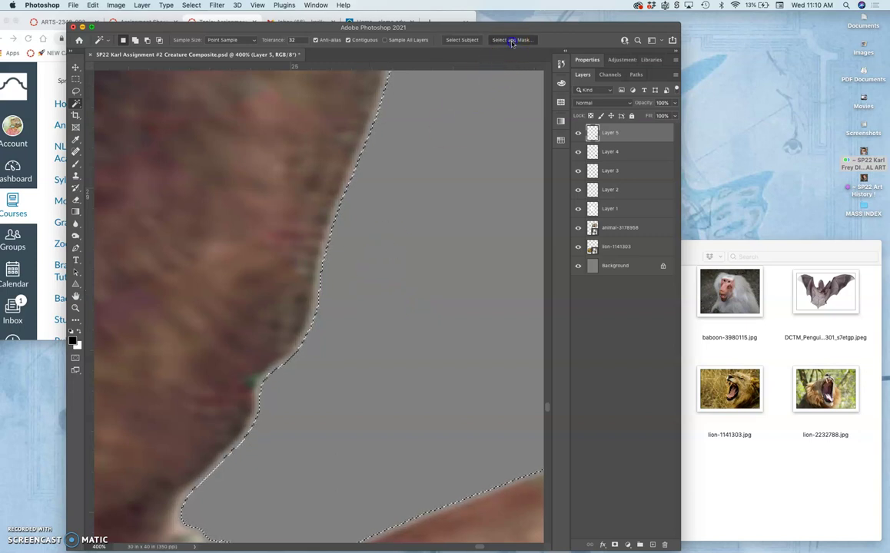
drag(594, 133, 620, 178)
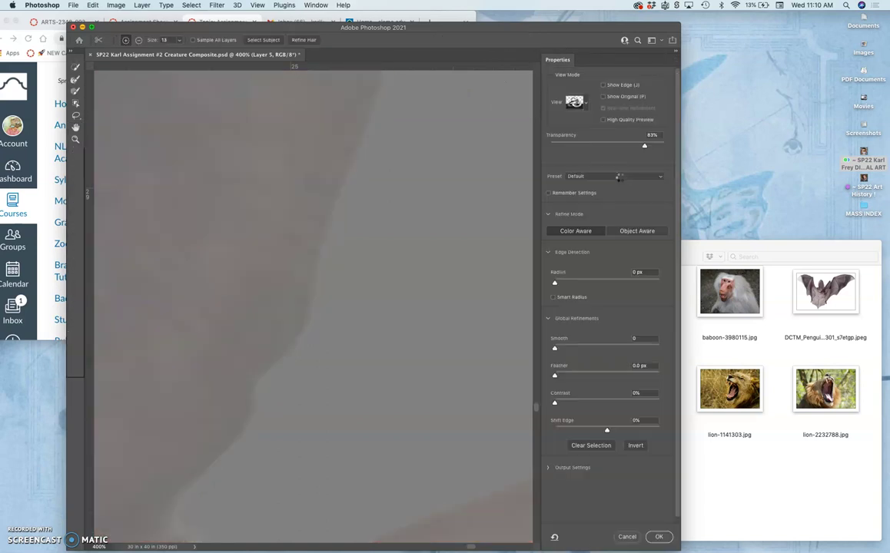
drag(555, 375, 572, 376)
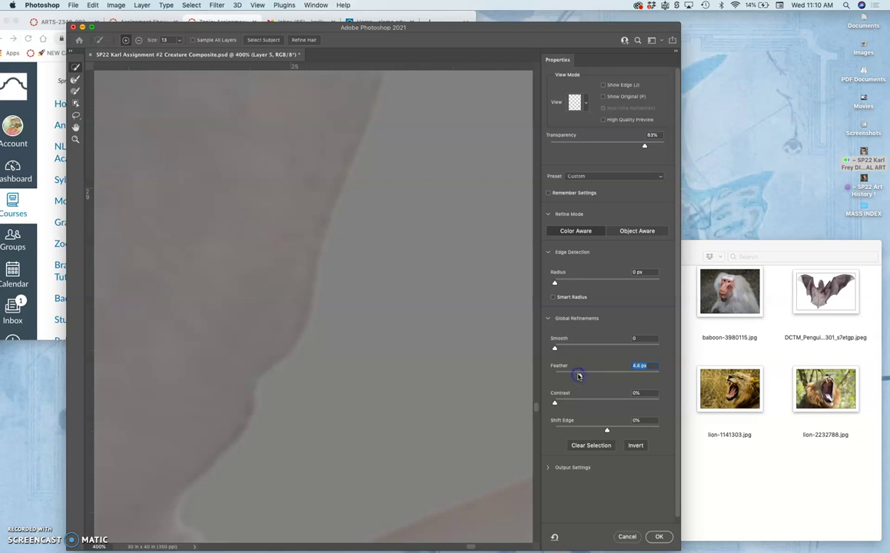
click(579, 376)
click(652, 373)
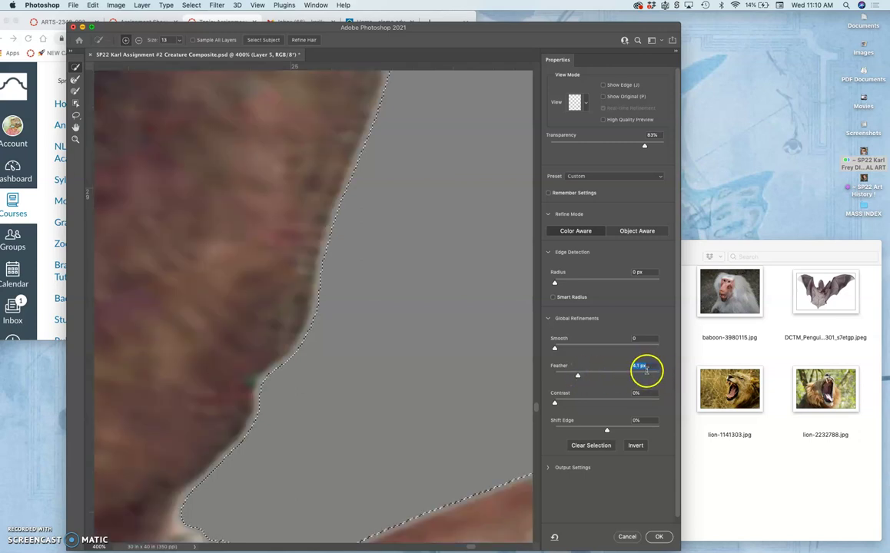
text(4)
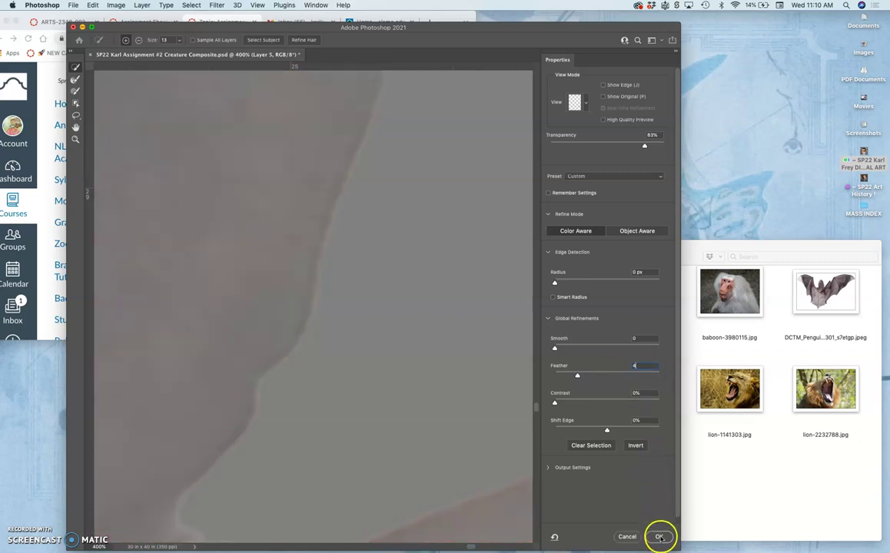
- Apply the 4 px feathered selection, then clear the selection
click(660, 538)
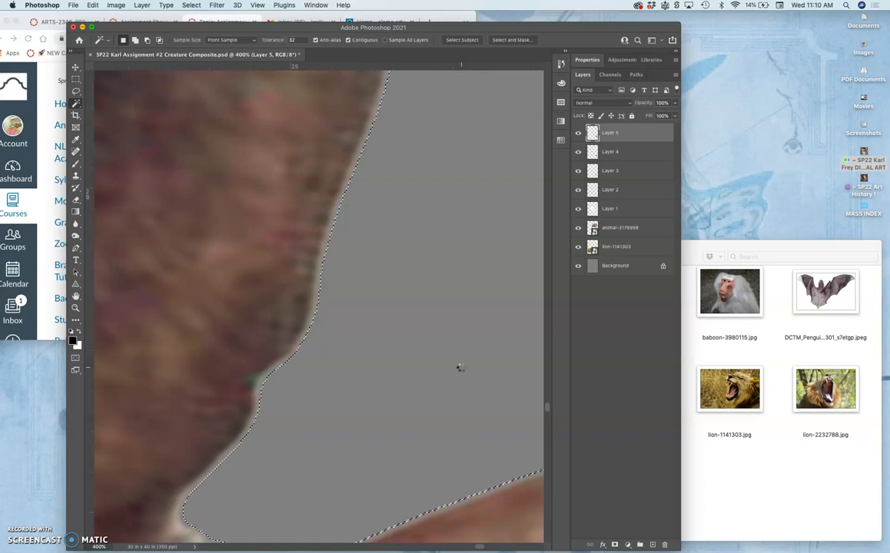
click(457, 356)
key(super+d)
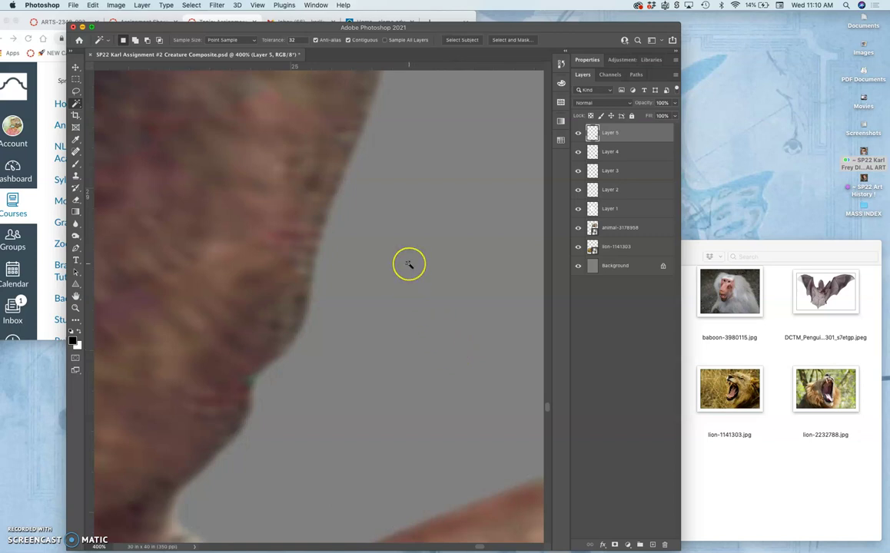
- Pan along the ear edge and zoom out to review the whole ear composite
scroll(409, 264, down, 10)
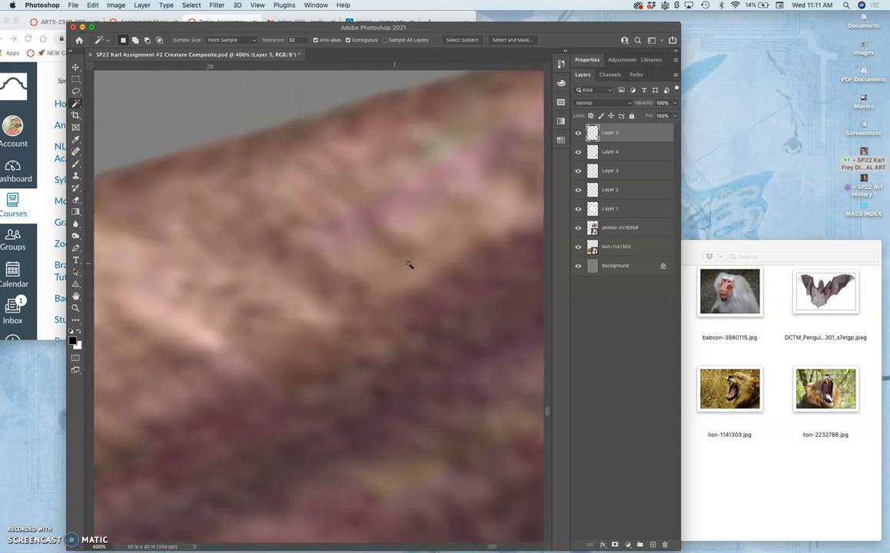
scroll(409, 264, up, 10)
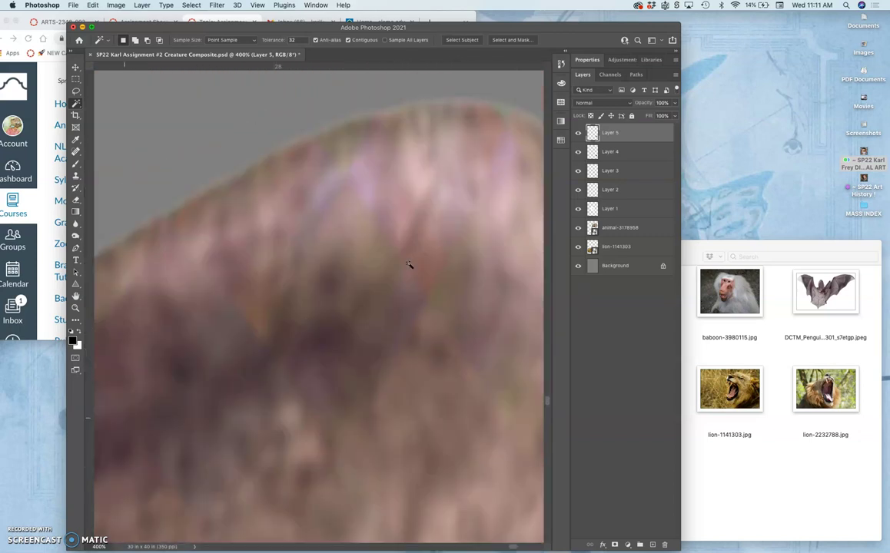
scroll(409, 264, up, 5)
scroll(409, 264, right, 5)
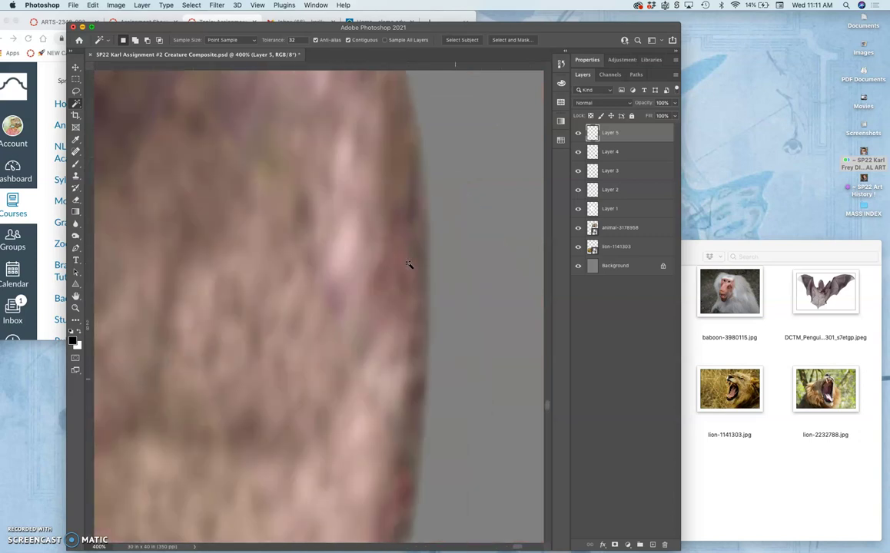
scroll(409, 265, up, 2)
key(super+minus)
key(super+minus)
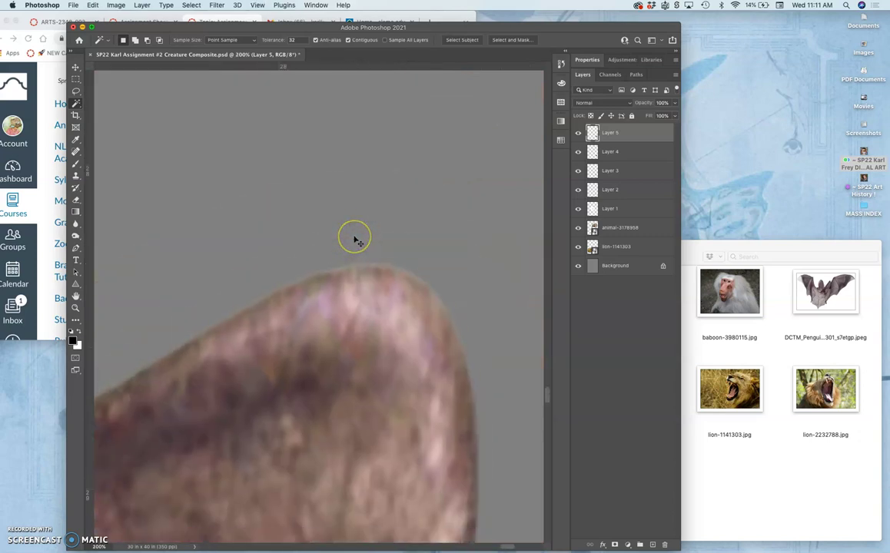
key(super+minus)
key(super+minus)
key(super+minus)
key(super+minus)
key(super+minus)
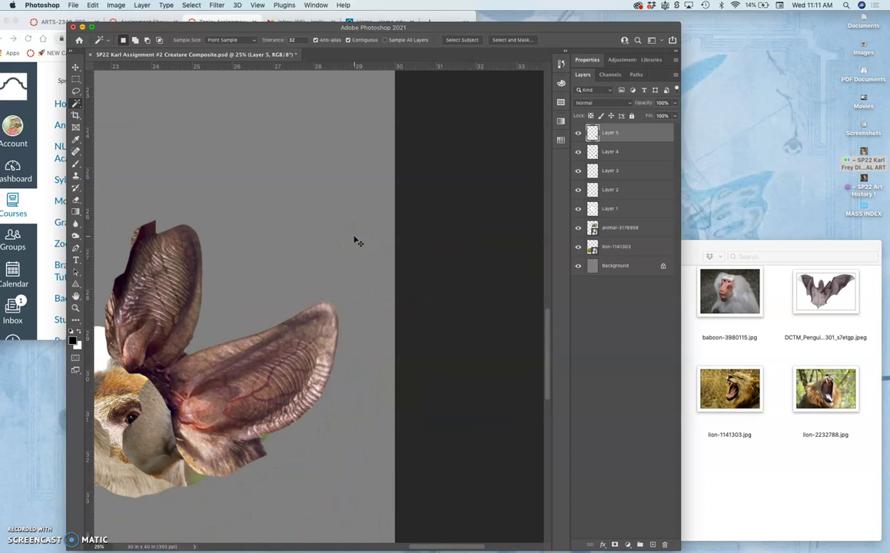
scroll(354, 241, down, 5)
scroll(355, 240, left, 5)
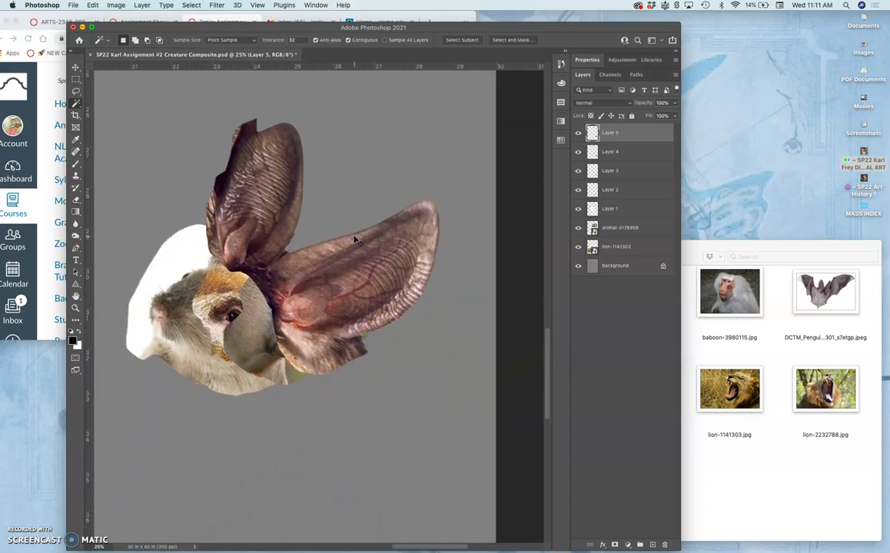
scroll(356, 240, up, 3)
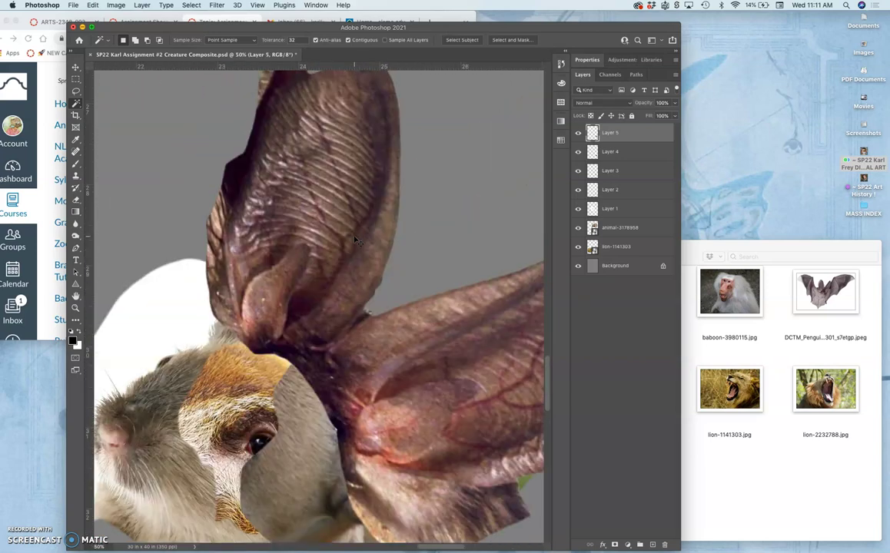
scroll(356, 241, up, 2)
scroll(356, 240, right, 2)
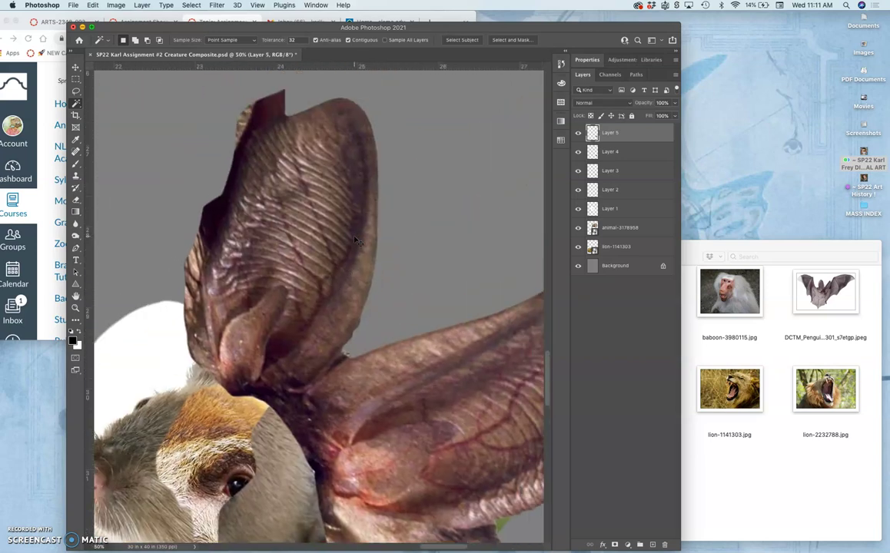
- With a 2 px-feather Lasso, trace a selection down the ear's left edge from the tip
click(77, 92)
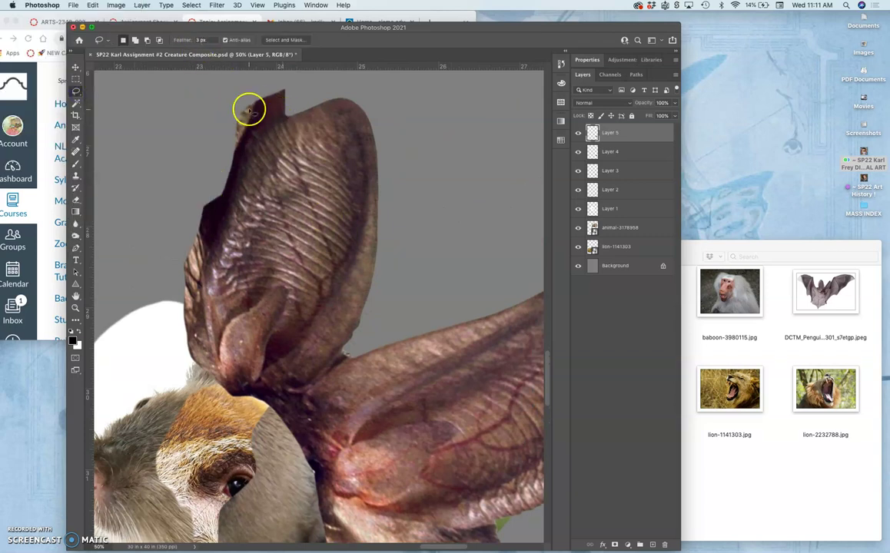
click(200, 40)
drag(200, 40, 191, 41)
text(2)
click(308, 87)
click(298, 116)
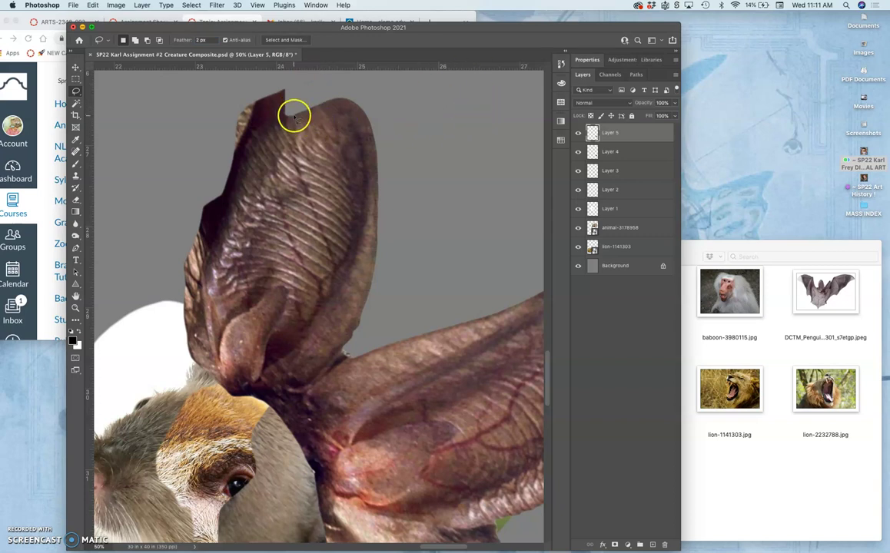
click(295, 115)
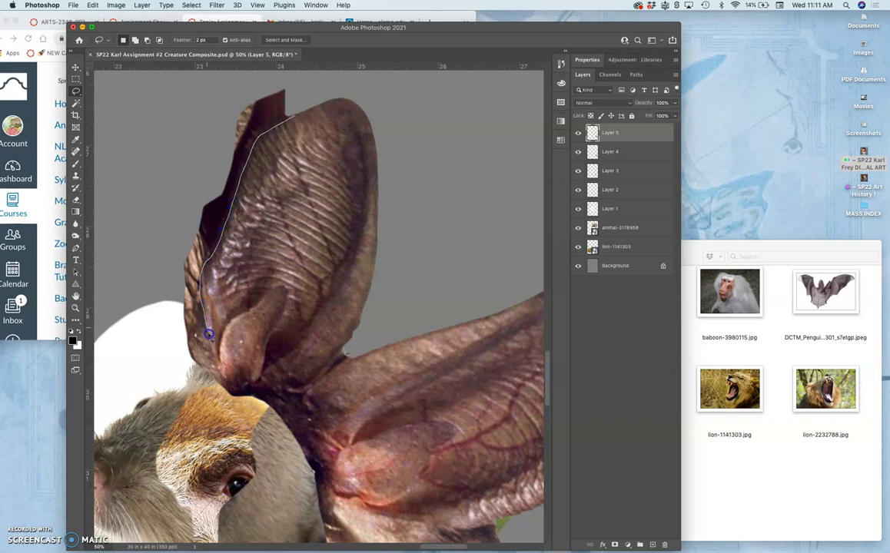
mouse_move(209, 336)
mouse_down()
mouse_move(220, 392)
mouse_move(202, 404)
mouse_move(170, 395)
mouse_move(133, 319)
mouse_move(134, 200)
mouse_move(188, 109)
mouse_move(256, 55)
mouse_move(304, 63)
mouse_move(309, 102)
mouse_up()
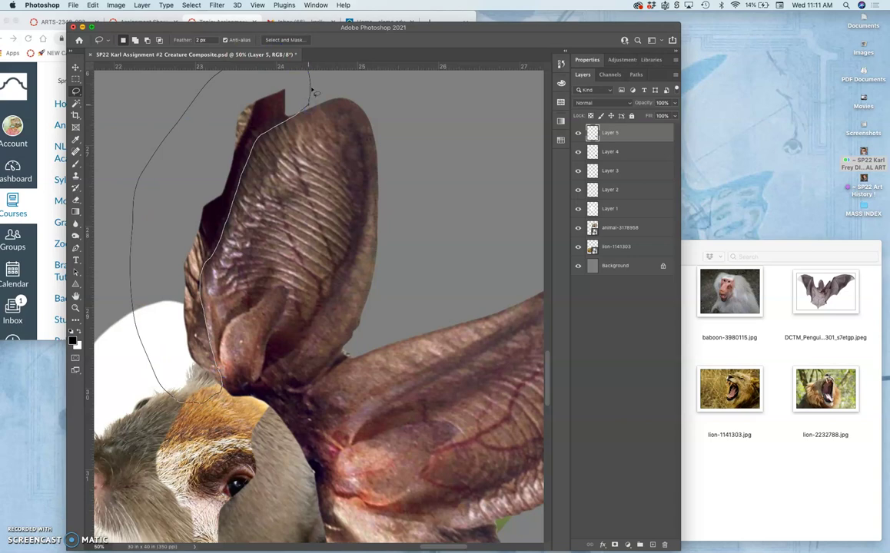
- Delete the dark strip left of the ear's edge, deselect, and pan down the ear
key(super+plus)
key(super+plus)
key(super+plus)
key(super+plus)
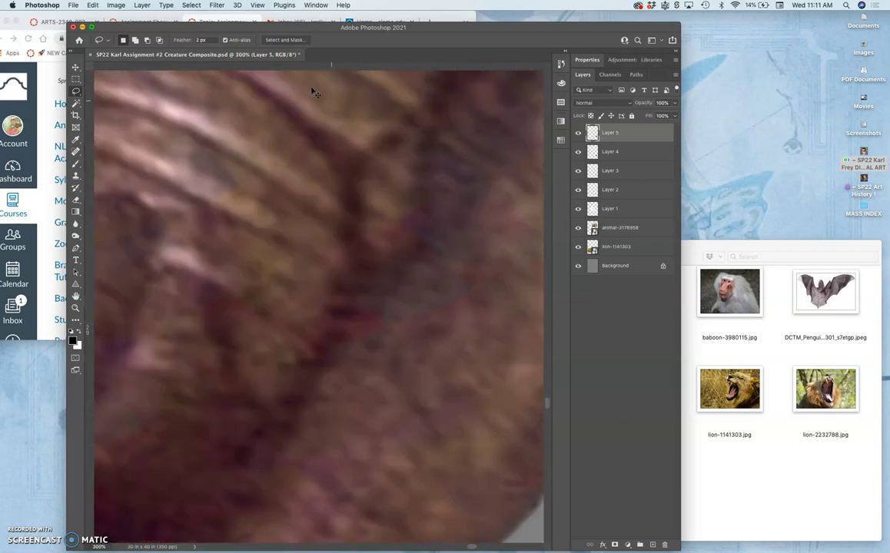
scroll(311, 92, up, 5)
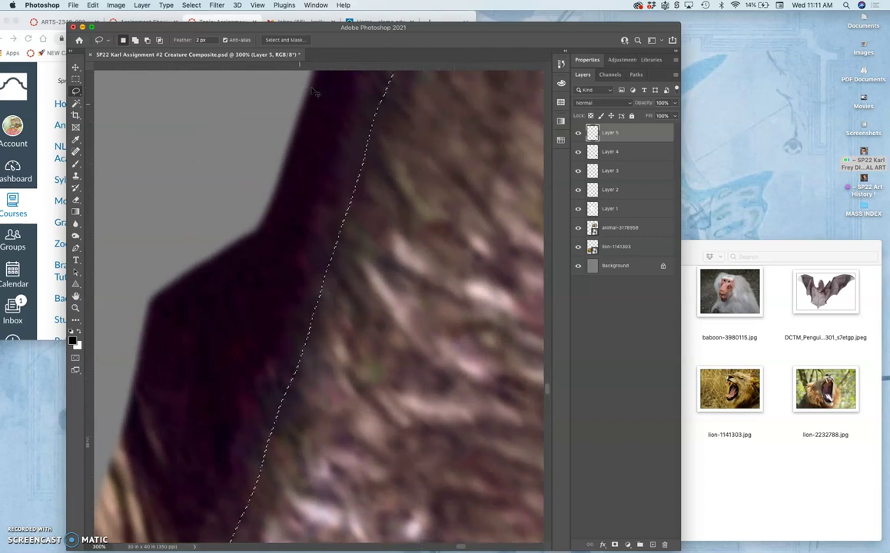
scroll(312, 93, up, 2)
key(Delete)
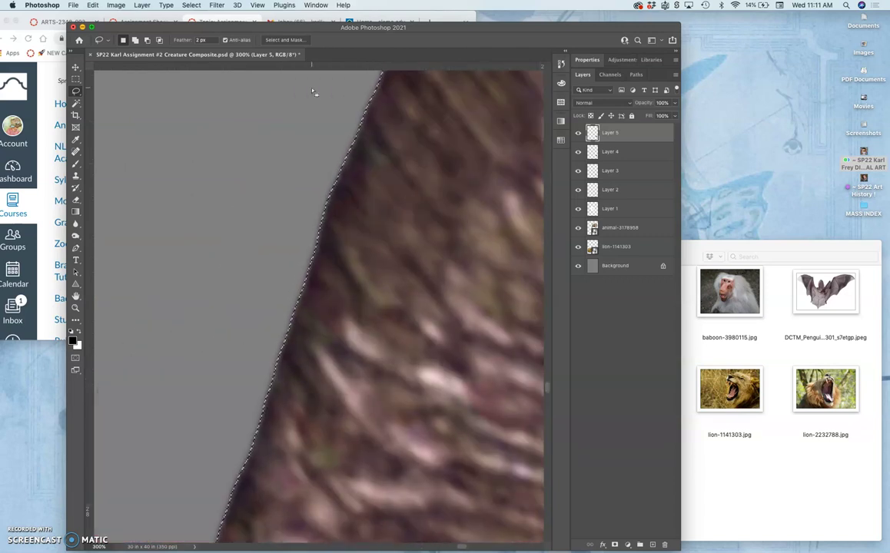
key(super+d)
click(327, 127)
scroll(328, 128, up, 2)
scroll(327, 128, right, 10)
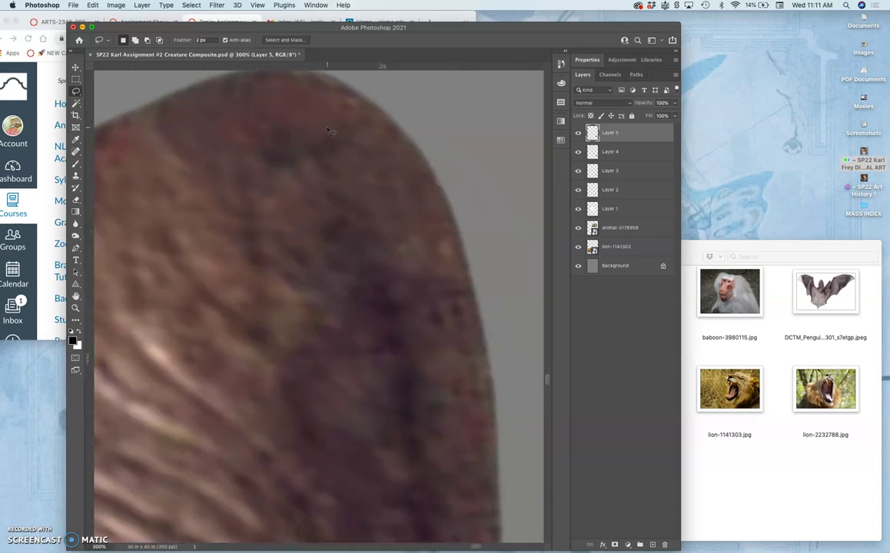
scroll(328, 131, down, 5)
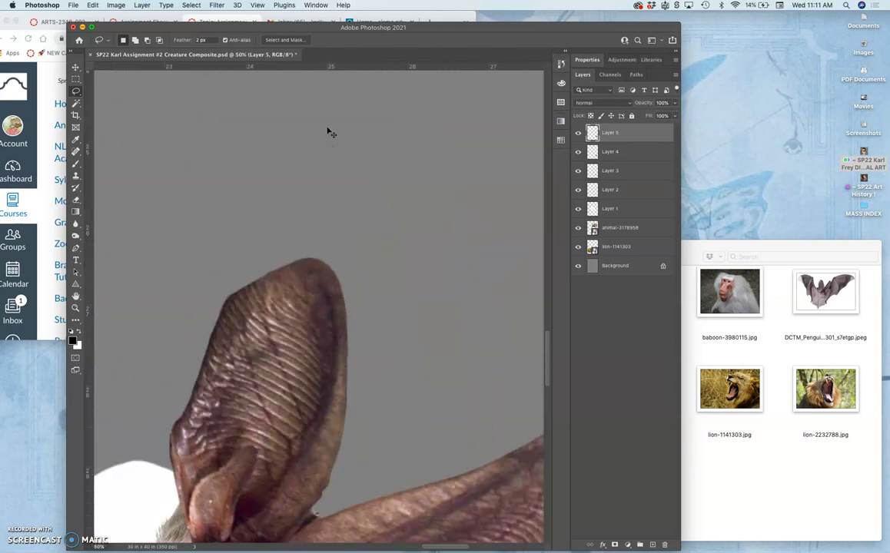
scroll(328, 132, down, 1)
scroll(328, 132, down, 2)
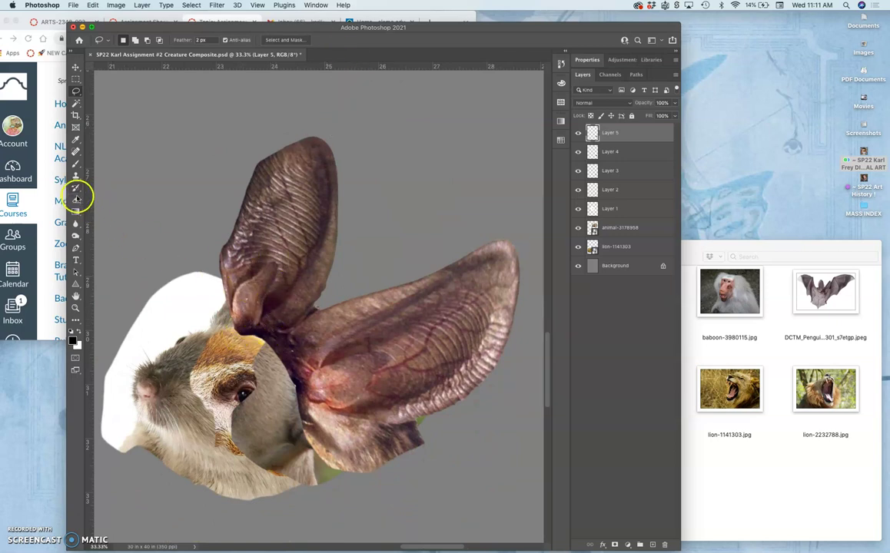
- Set the Eraser to 100% opacity and 100% hardness
click(75, 199)
click(241, 41)
click(263, 54)
click(130, 40)
click(156, 79)
text(100)
key(Return)
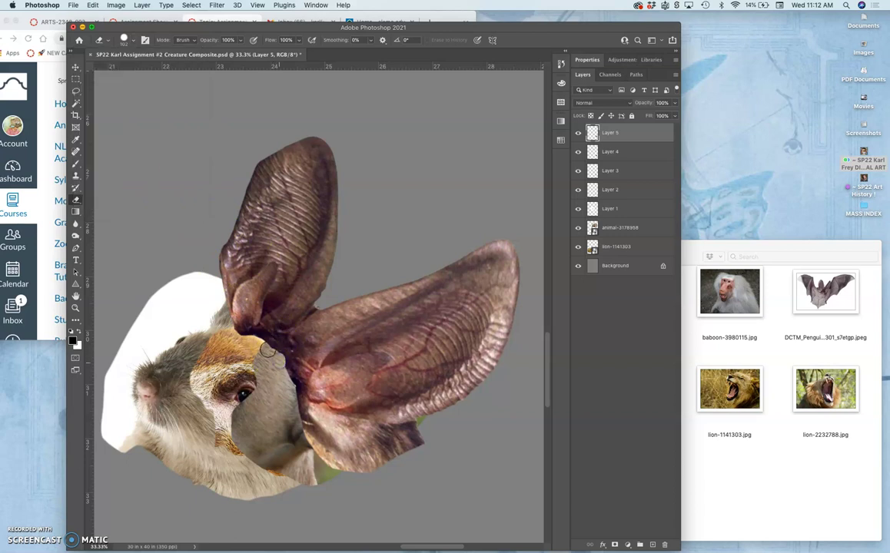
- Soften the eraser, size it to 300 px, and erase the dark ear base along the face
click(132, 42)
mouse_move(150, 87)
mouse_down()
mouse_move(174, 88)
mouse_move(145, 92)
mouse_up()
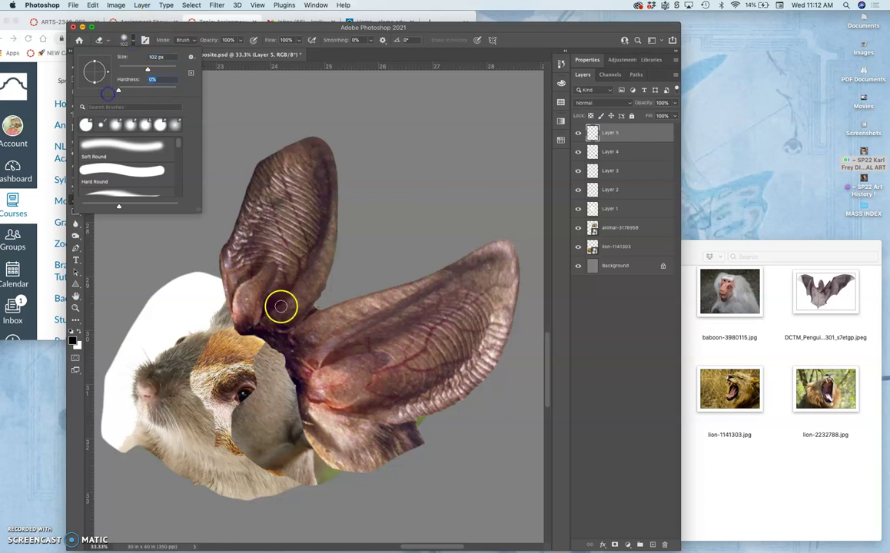
click(277, 358)
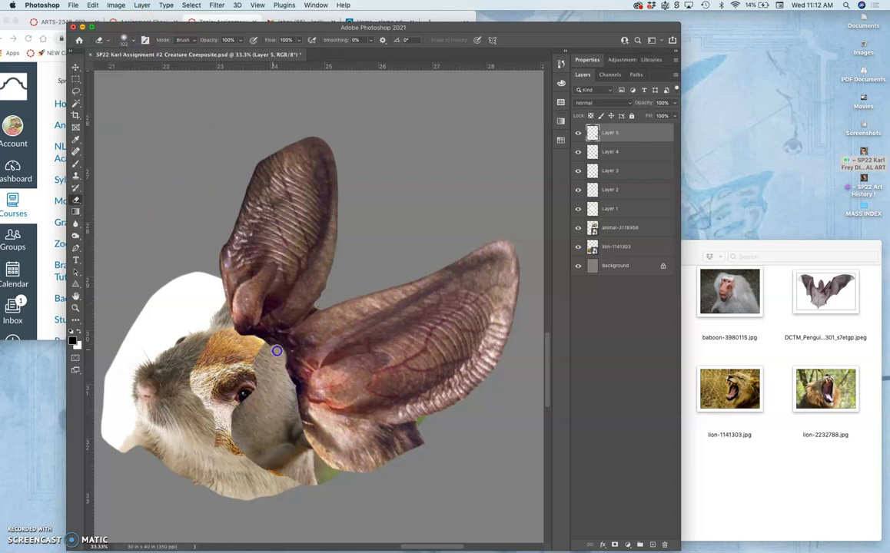
click(127, 40)
text(300)
click(280, 366)
mouse_move(282, 368)
mouse_down()
mouse_move(287, 415)
mouse_move(347, 479)
mouse_move(391, 465)
mouse_move(414, 437)
mouse_move(430, 441)
mouse_up()
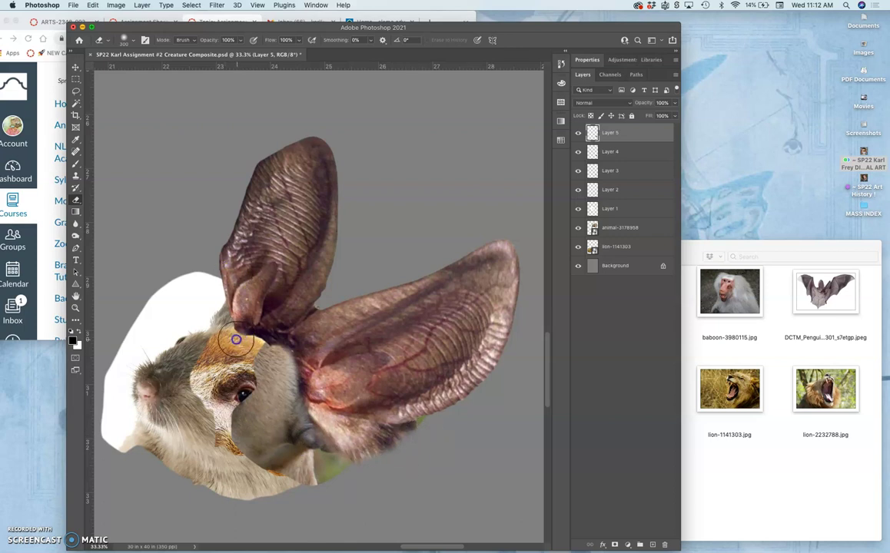
mouse_move(233, 338)
mouse_down()
mouse_move(270, 350)
mouse_move(254, 337)
mouse_move(224, 344)
mouse_move(268, 337)
mouse_move(278, 356)
mouse_move(269, 373)
mouse_move(275, 342)
mouse_move(266, 399)
mouse_up()
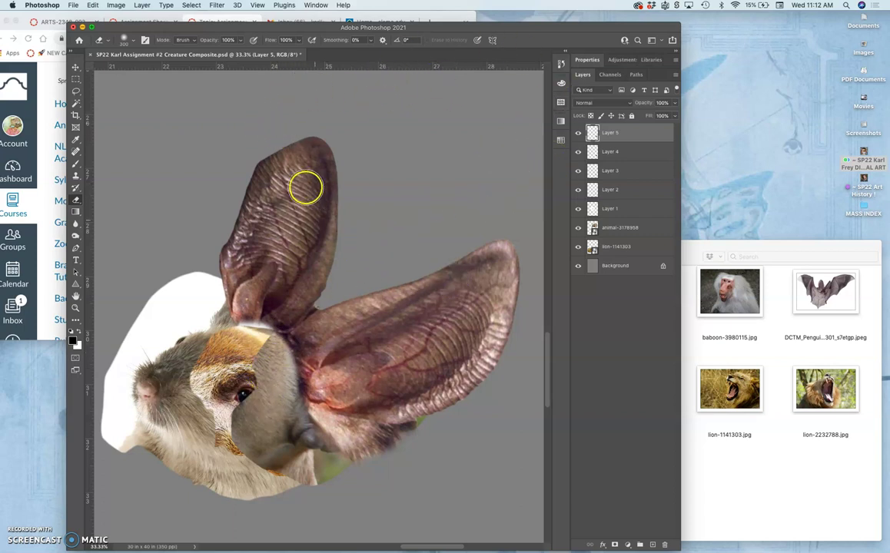
- Compare the head with and without the bat ears, then hide Layer 5 and the dog ear layer
click(580, 134)
click(580, 134)
click(580, 133)
click(580, 133)
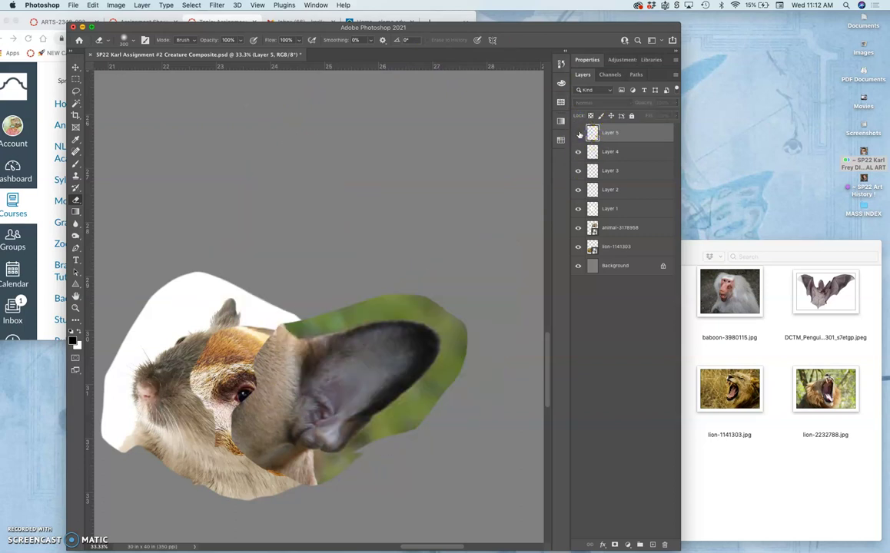
click(579, 134)
click(579, 135)
click(579, 152)
- Toggle the orange fur overlay, make Layer 2 active, and show the overlay again
click(579, 172)
click(579, 170)
click(578, 171)
click(615, 190)
click(579, 190)
click(579, 191)
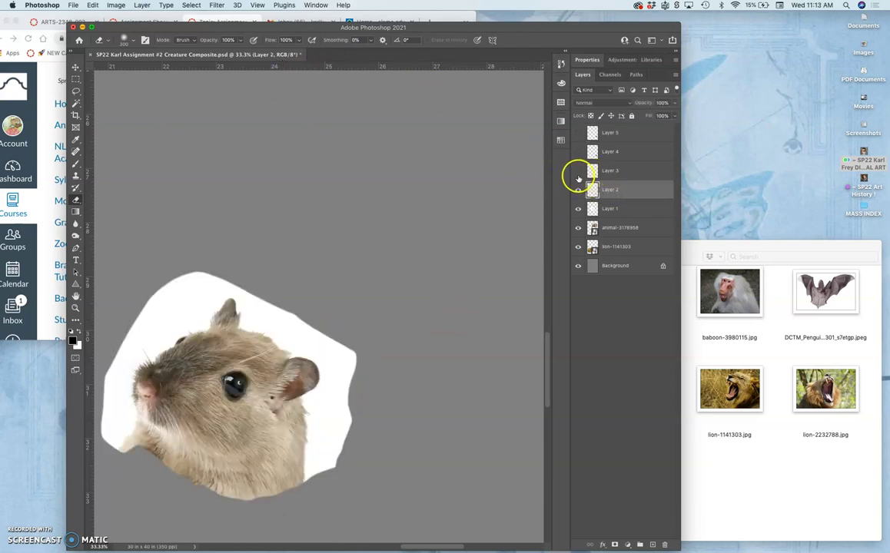
click(579, 171)
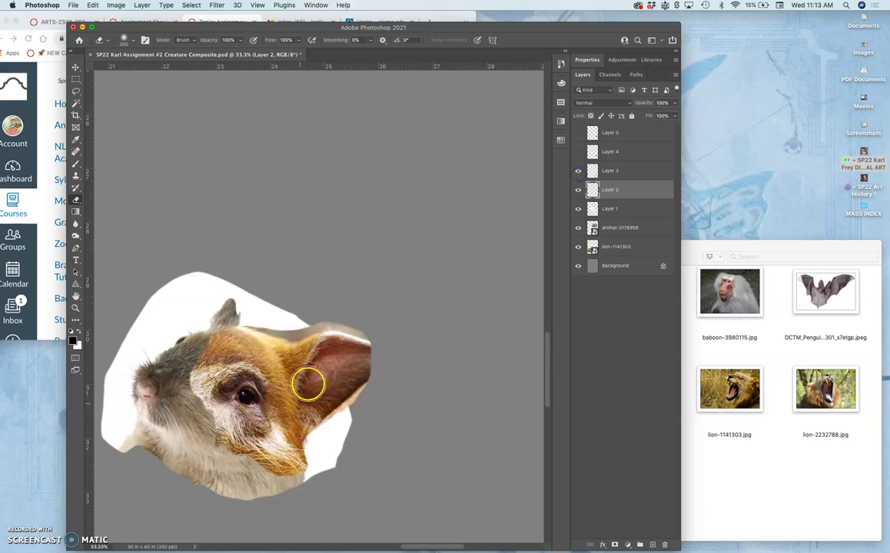
- Erase a little fur near the lower cheek and compare with the guinea-pig head hidden
mouse_move(248, 367)
mouse_down()
mouse_move(206, 461)
mouse_move(249, 377)
mouse_up()
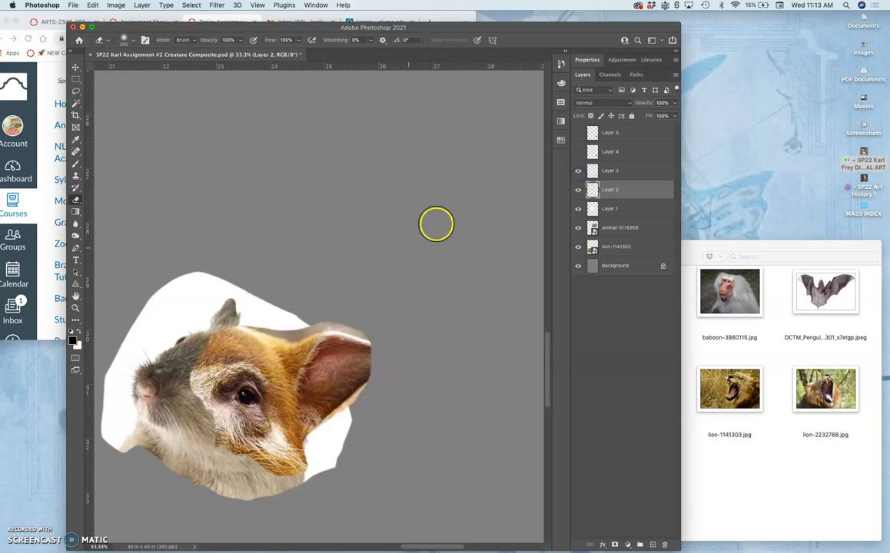
click(579, 190)
click(578, 190)
click(116, 6)
mouse_move(139, 30)
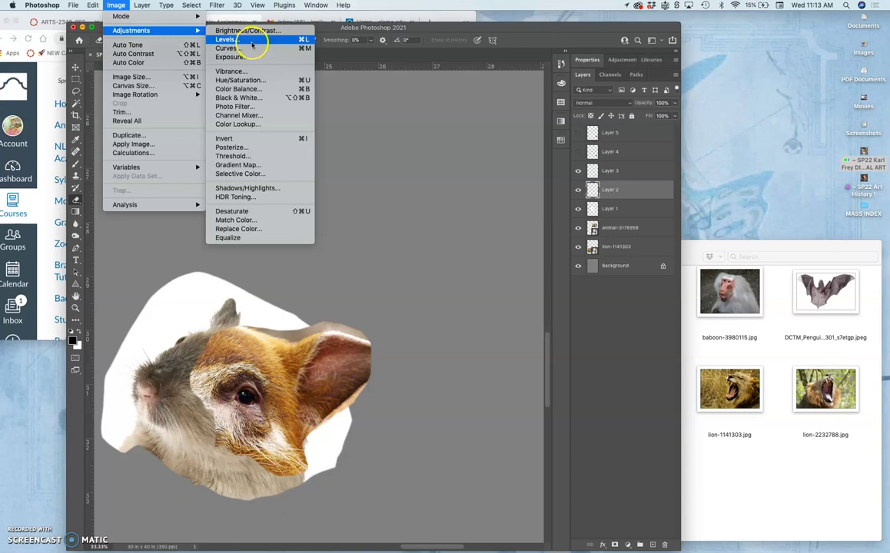
- Apply Levels to Layer 2 with input levels 13, 0.93 and 252
click(252, 45)
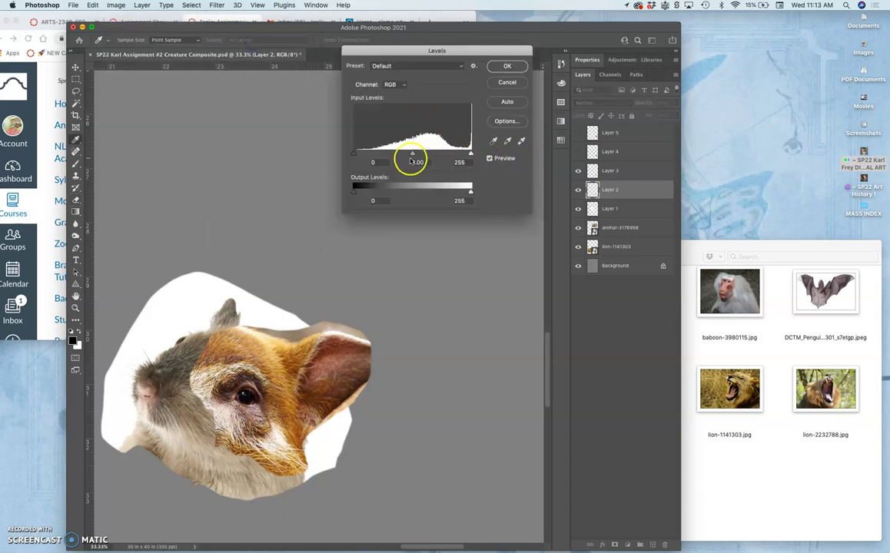
mouse_move(412, 159)
mouse_down()
mouse_move(425, 152)
mouse_move(408, 153)
mouse_up()
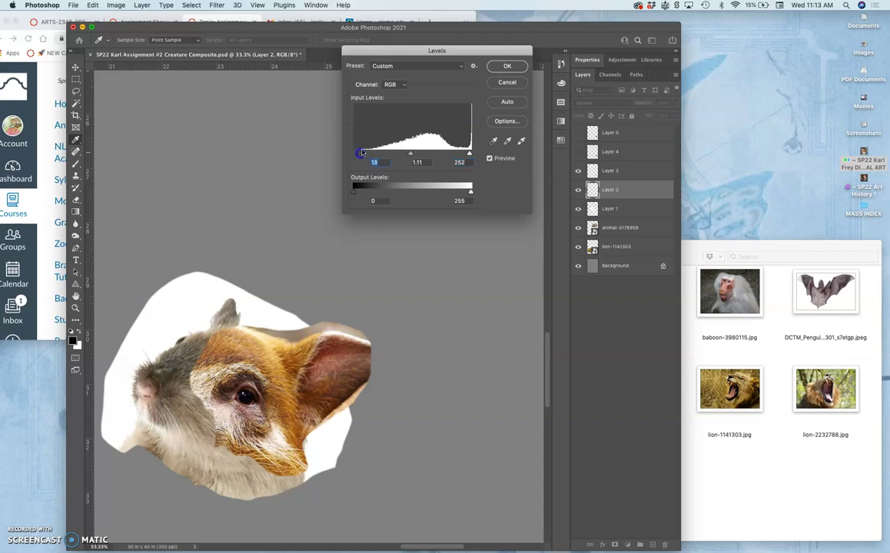
drag(410, 154, 422, 152)
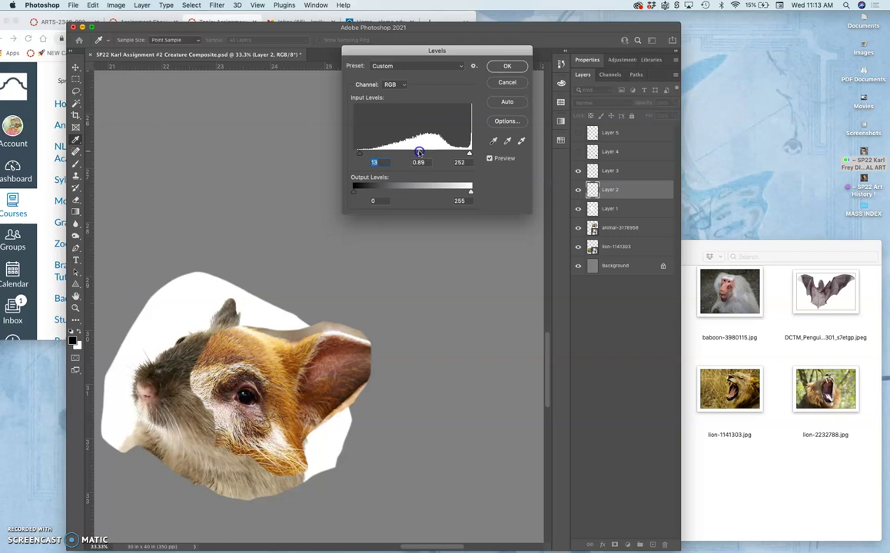
click(507, 67)
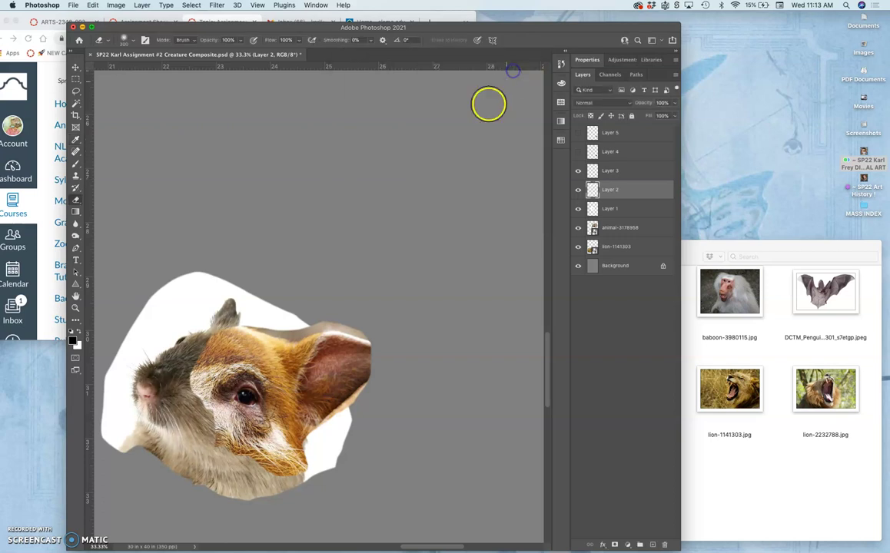
- Color Balance Layer 2: warm the midtones, add blue to shadows, highlights at +13 / 0 / -15
click(116, 5)
mouse_move(127, 29)
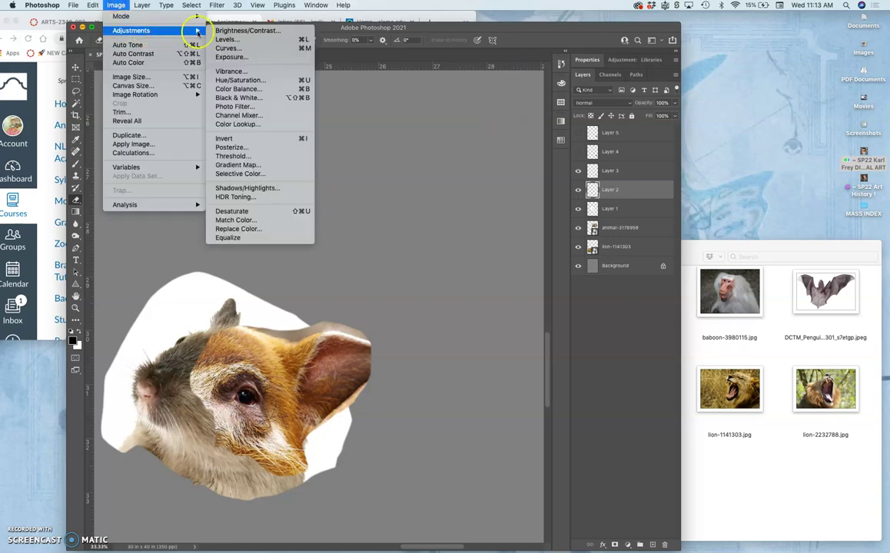
click(231, 88)
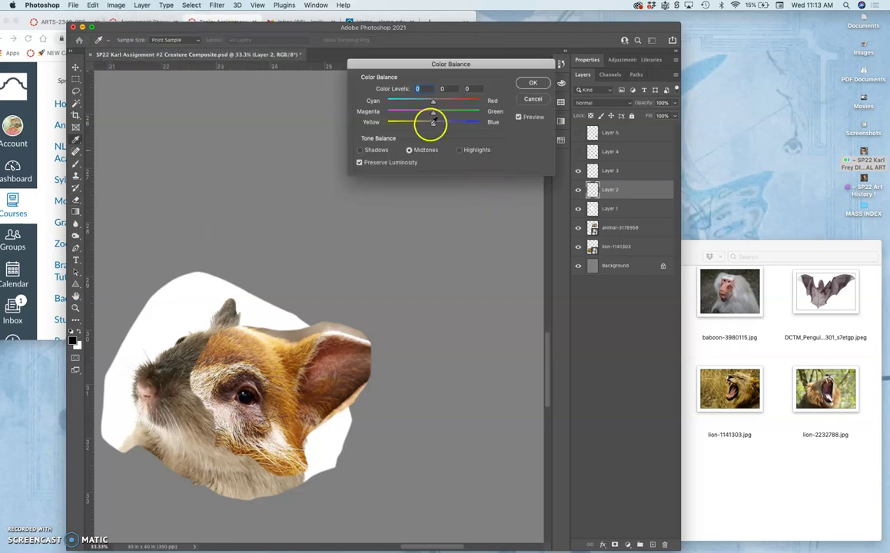
click(433, 125)
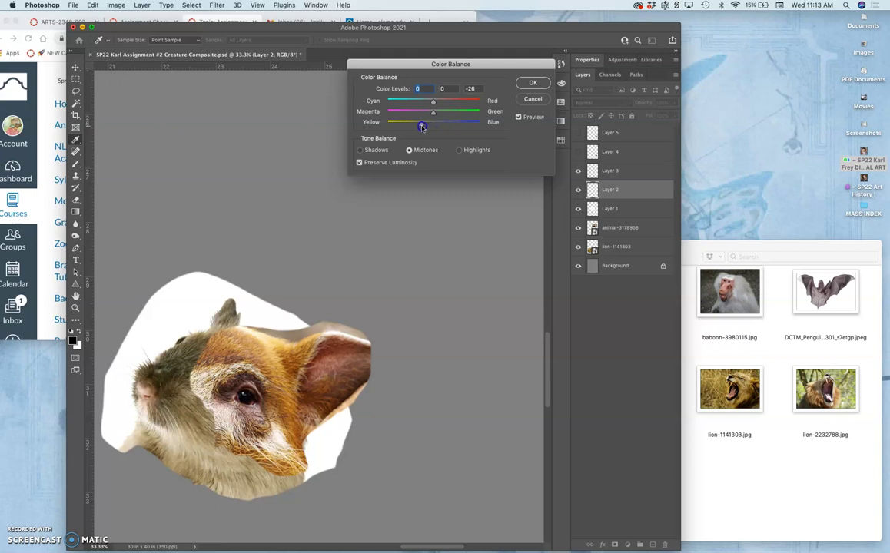
click(432, 102)
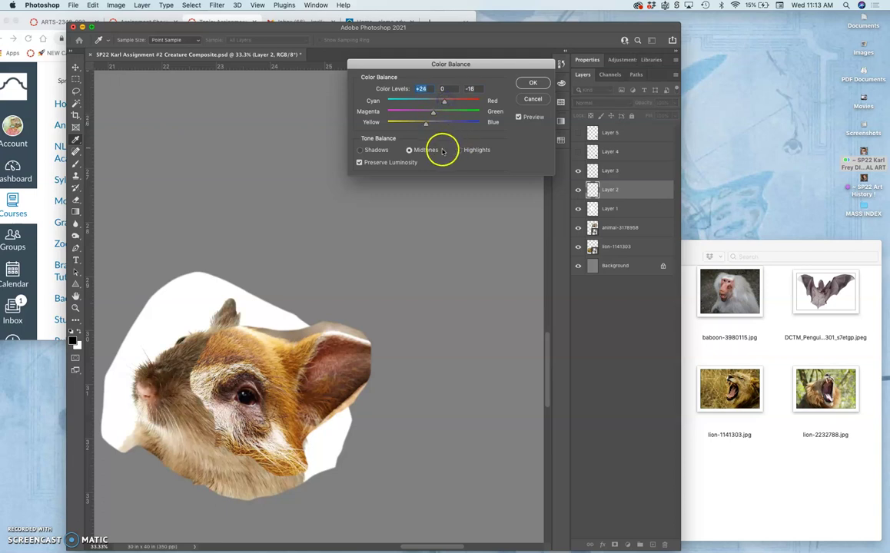
click(360, 150)
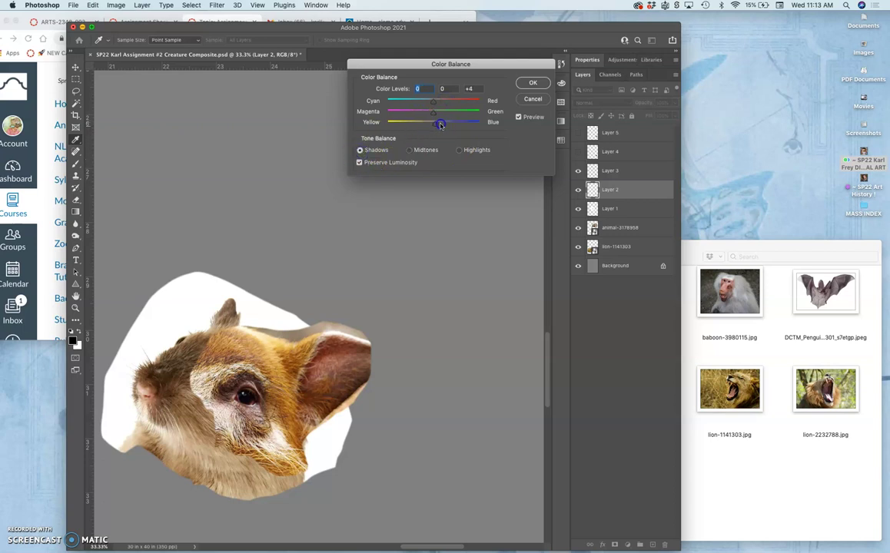
drag(442, 124, 446, 125)
click(433, 104)
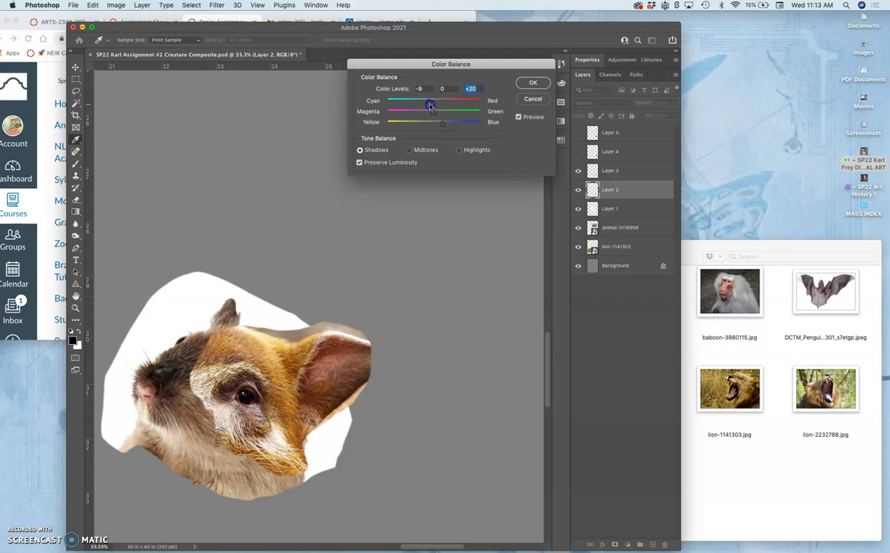
drag(430, 104, 427, 124)
drag(433, 101, 435, 103)
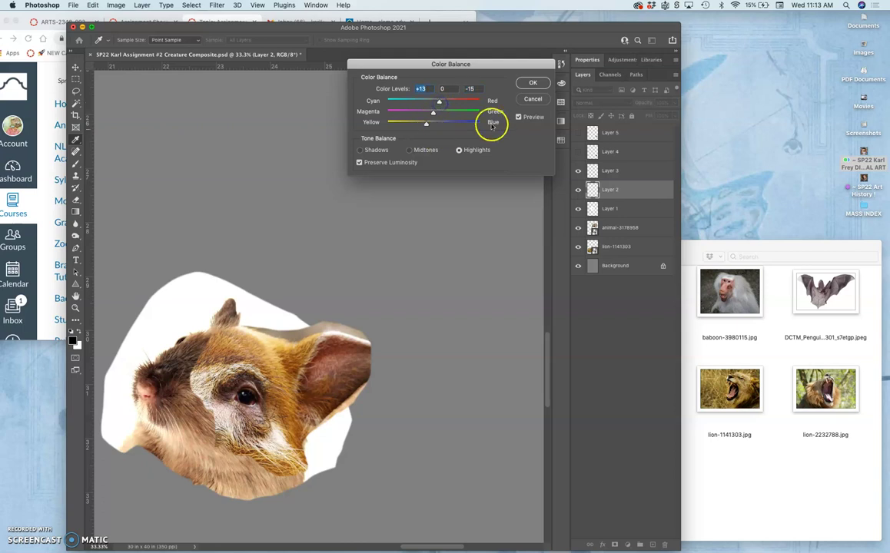
click(533, 82)
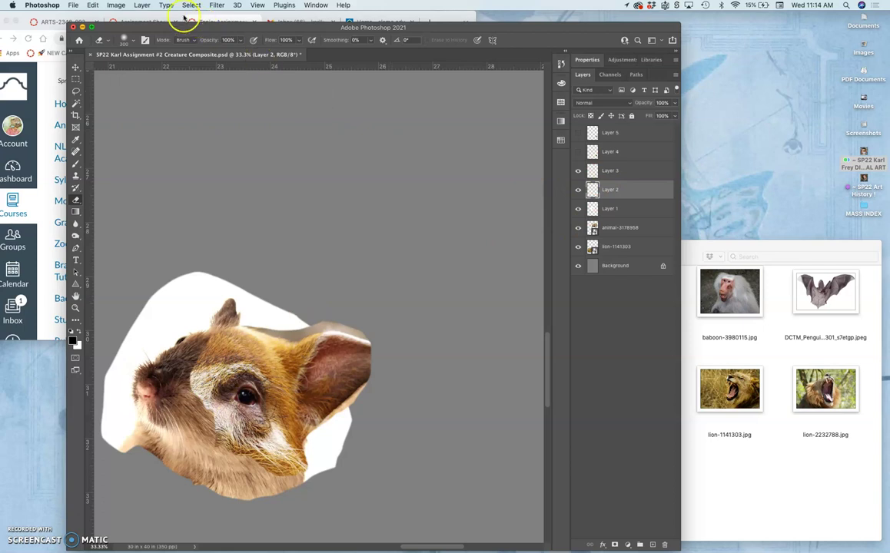
- Apply Hue/Saturation to the guinea-pig head on Layer 2: Hue +3, Saturation +12, Lightness +1
click(116, 5)
mouse_move(134, 30)
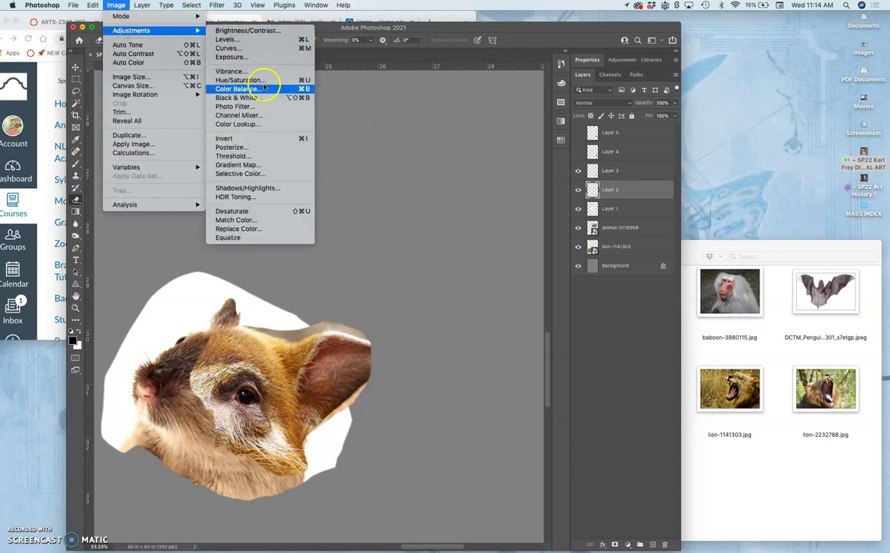
click(270, 82)
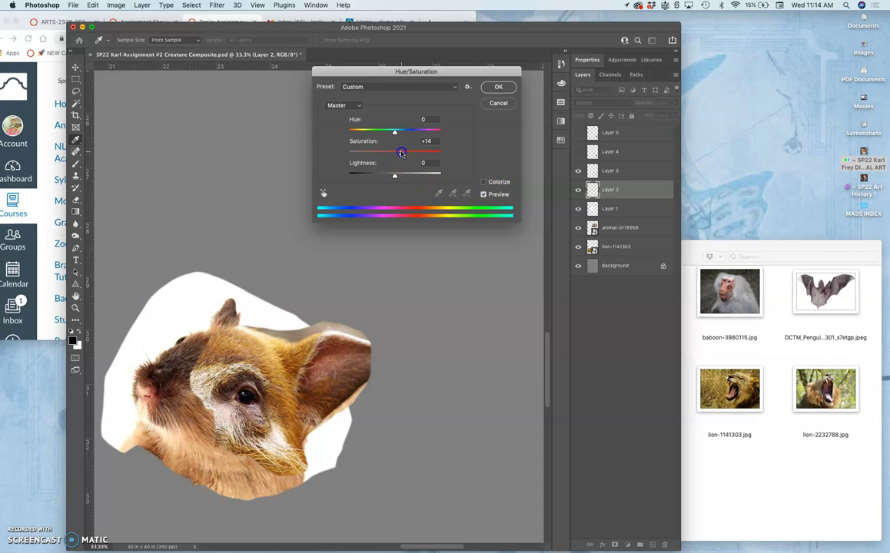
drag(401, 152, 395, 176)
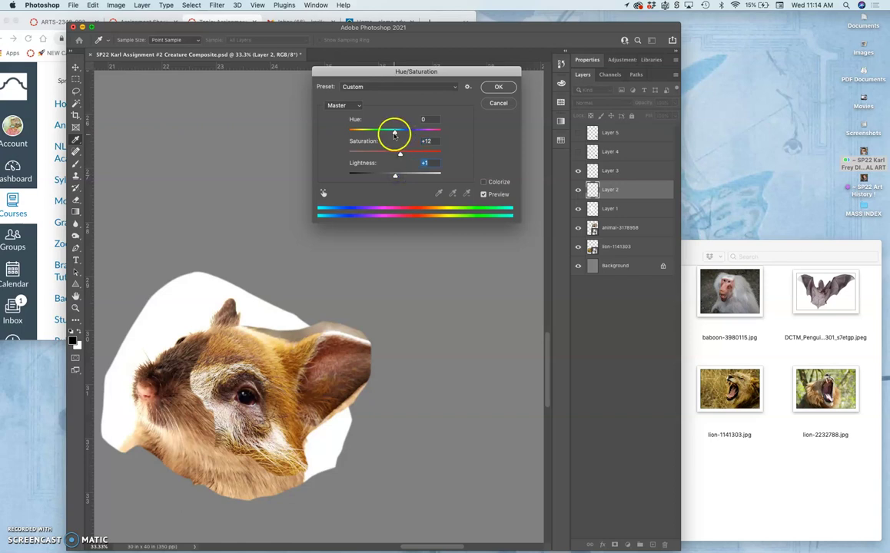
drag(398, 133, 391, 136)
click(499, 87)
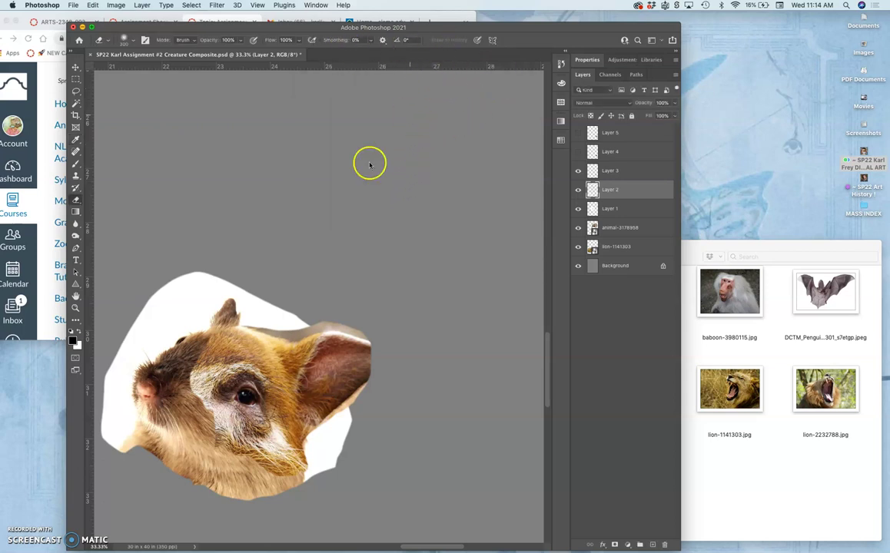
- Make Layer 3 active and put the pig eye layer into Warp transform mode
click(578, 170)
click(578, 170)
click(608, 170)
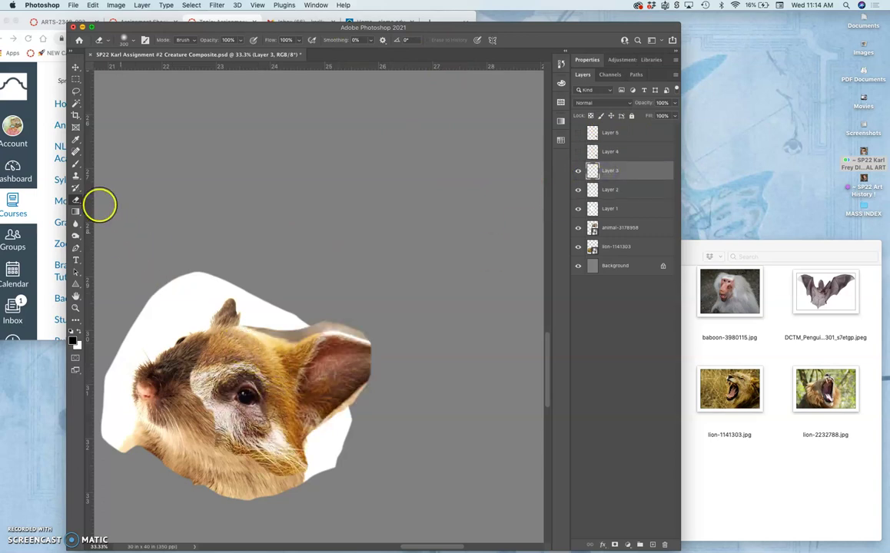
click(75, 90)
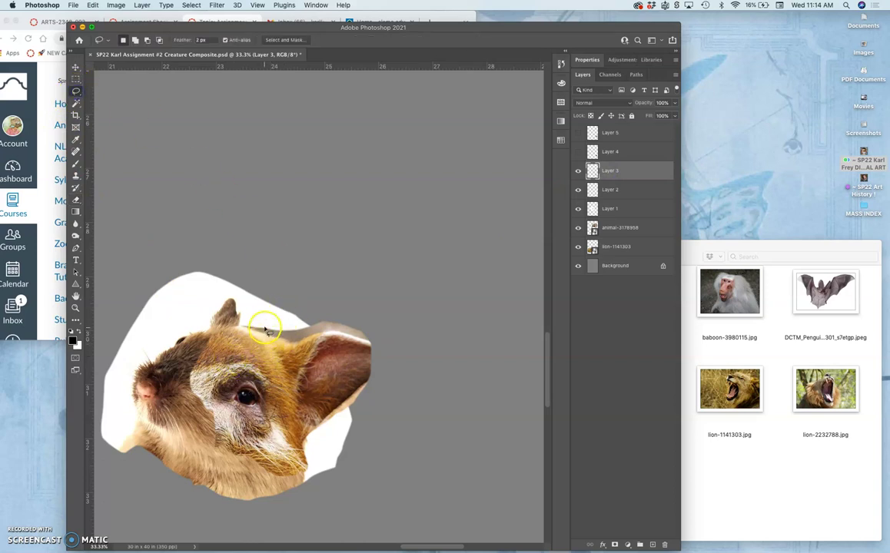
key(super+t)
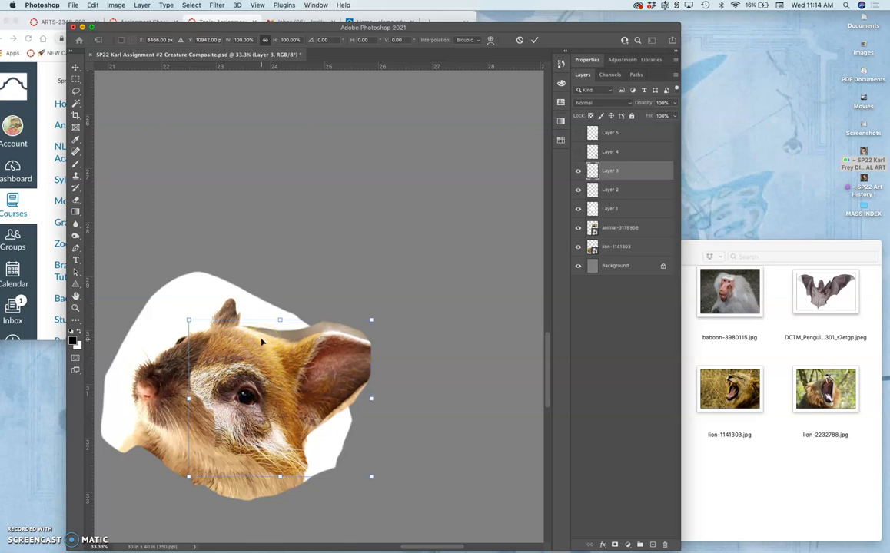
scroll(261, 342, down, 5)
scroll(262, 342, left, 3)
right_click(297, 344)
key(d)
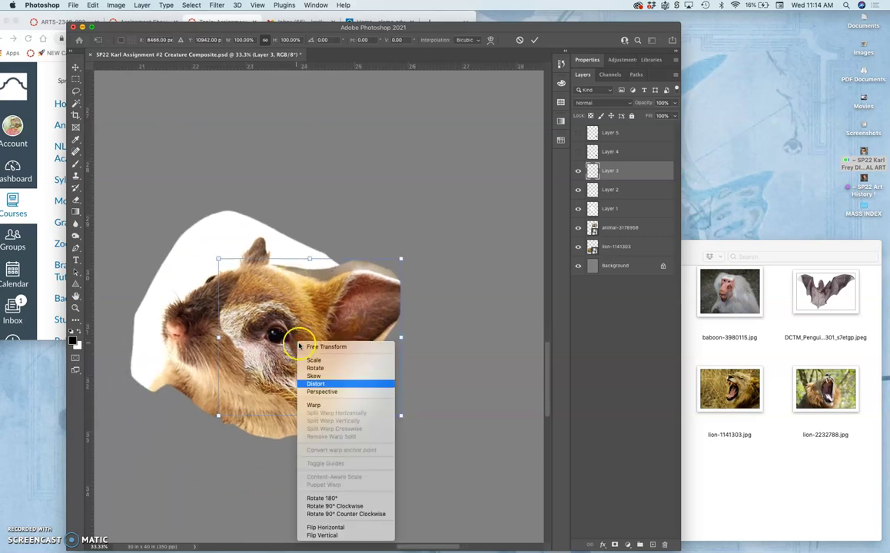
click(315, 405)
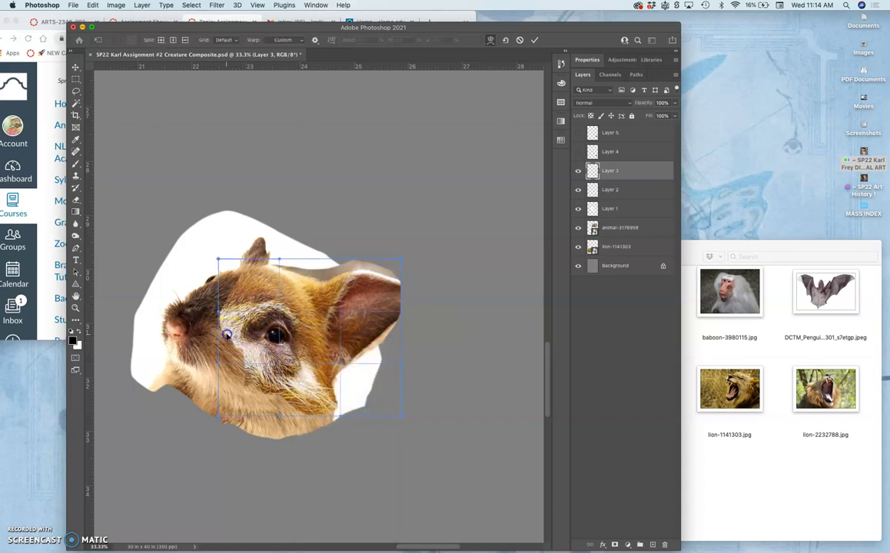
- Bend the warp mesh around the eye, cheek and head top to fit the mouse, then commit
drag(223, 335, 217, 337)
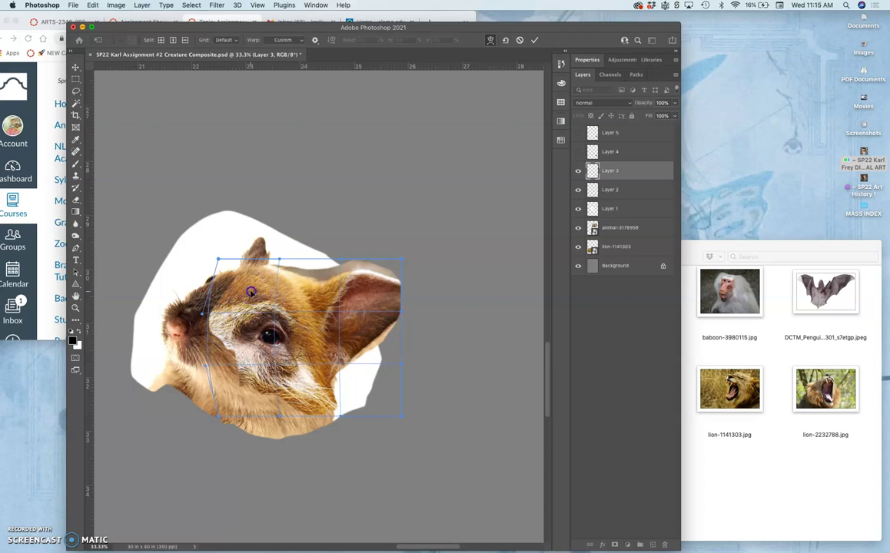
drag(250, 292, 254, 286)
mouse_move(298, 373)
mouse_down()
mouse_move(299, 381)
mouse_move(229, 352)
mouse_up()
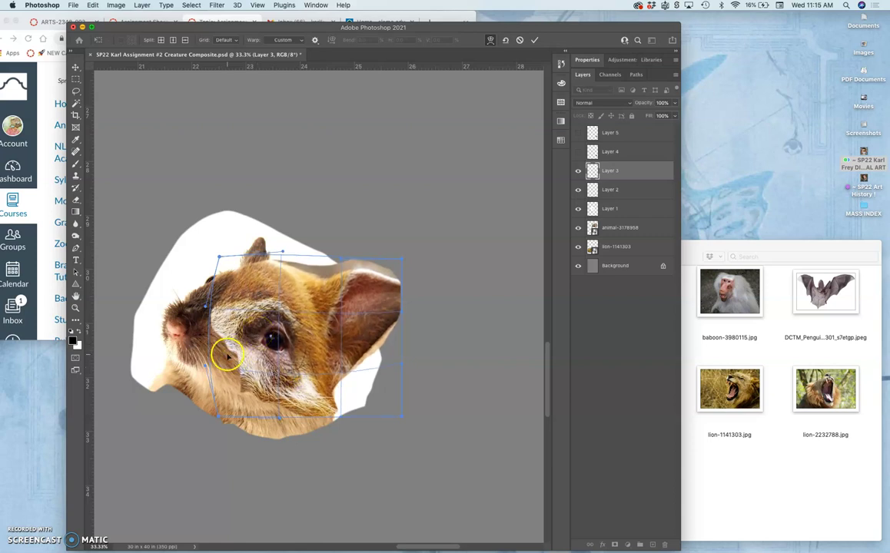
drag(228, 355, 216, 352)
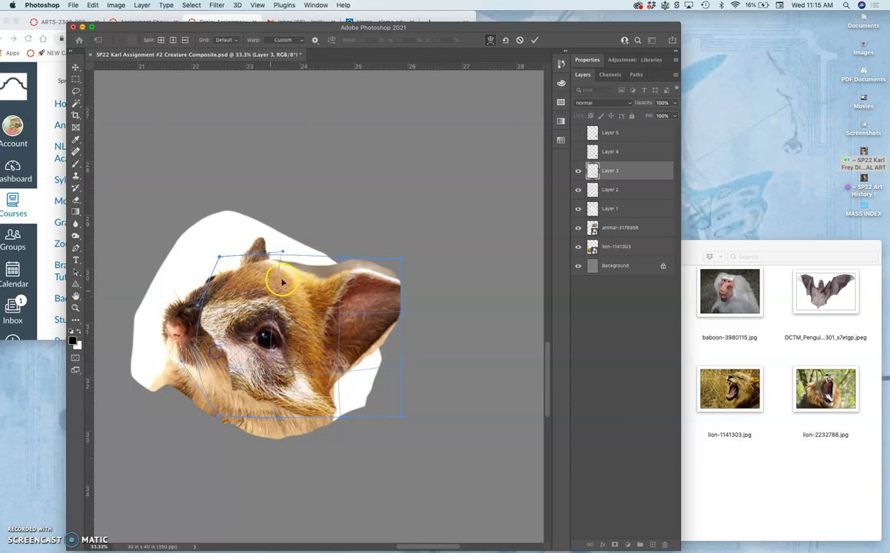
drag(285, 280, 299, 278)
drag(269, 335, 271, 316)
drag(247, 357, 249, 354)
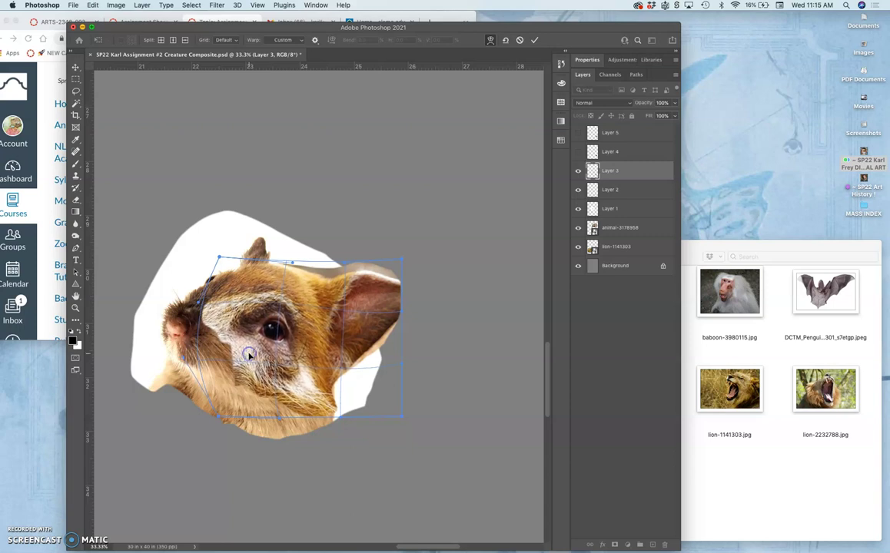
key(Return)
key(l)
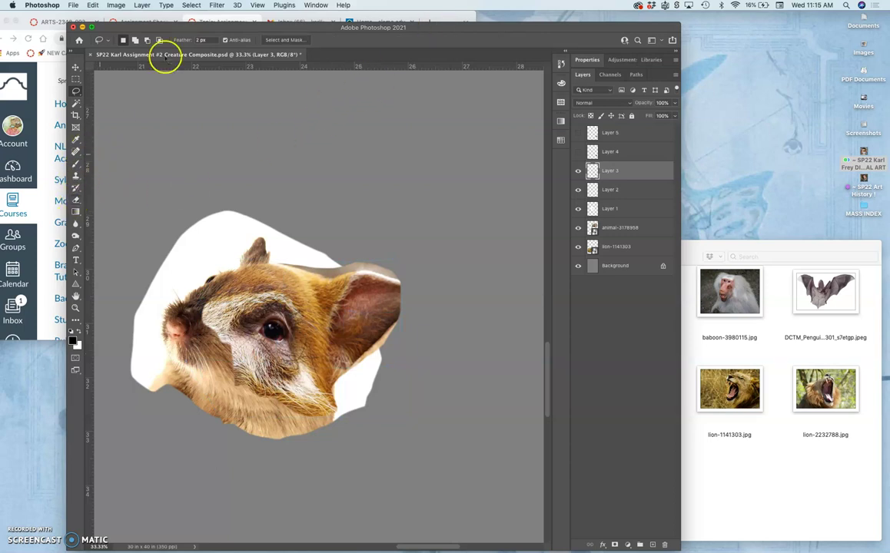
- Brighten Layer 3's midtones with a Levels adjustment
click(116, 5)
mouse_move(134, 30)
click(237, 41)
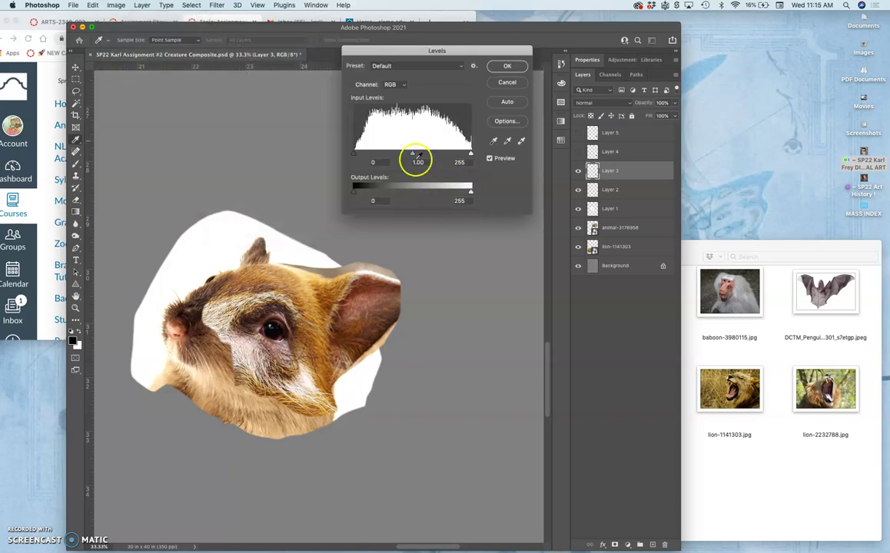
drag(408, 155, 406, 156)
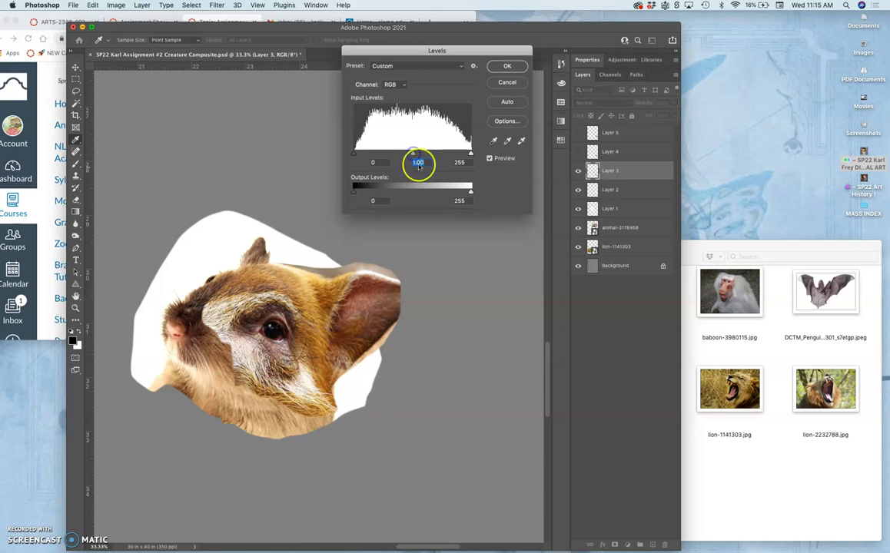
click(506, 67)
- Apply Color Balance midtones -11, 0, +14 to shift the pig layer toward cyan and blue
click(116, 4)
mouse_move(127, 31)
click(236, 90)
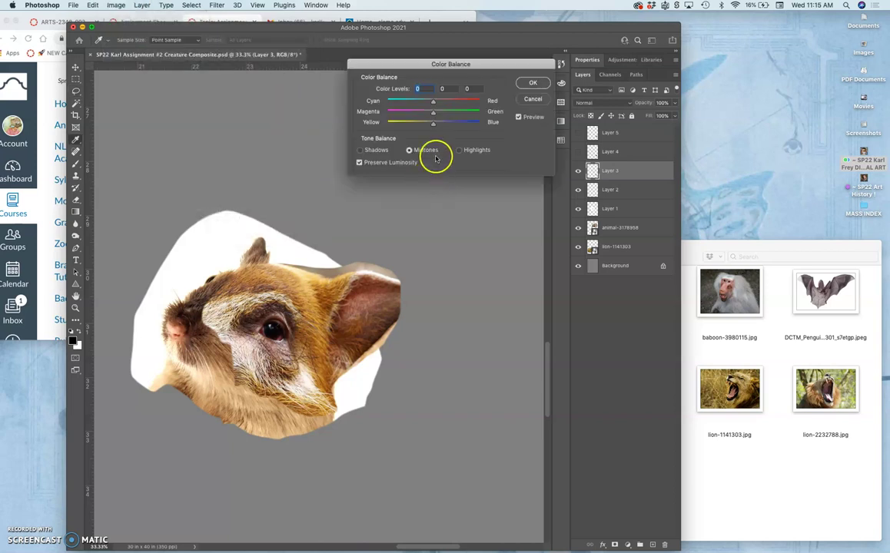
drag(431, 102, 429, 103)
drag(433, 122, 436, 125)
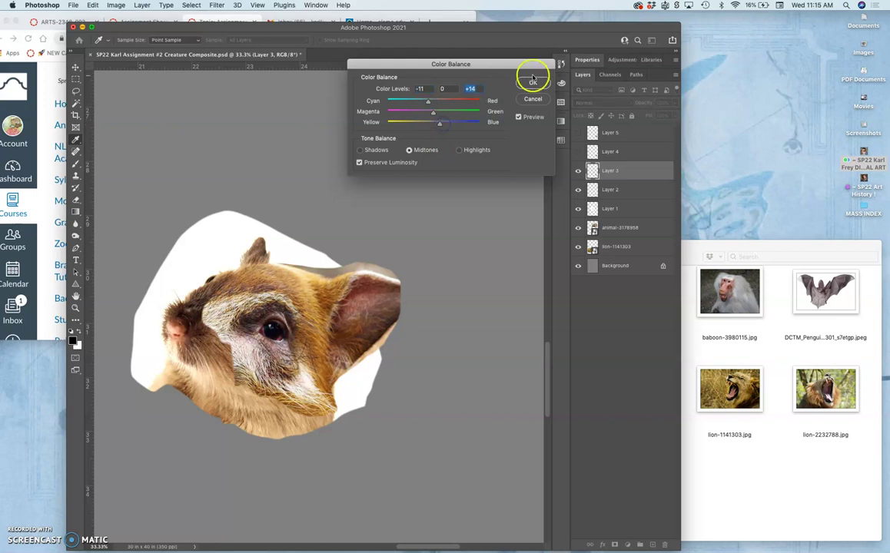
click(532, 83)
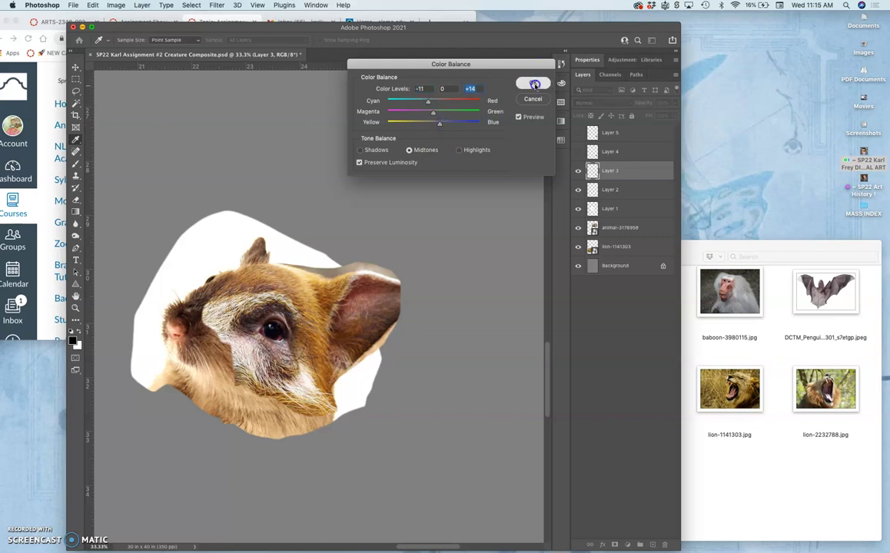
- Desaturate the pig layer slightly with Hue/Saturation set to Saturation -3
click(116, 5)
mouse_move(154, 30)
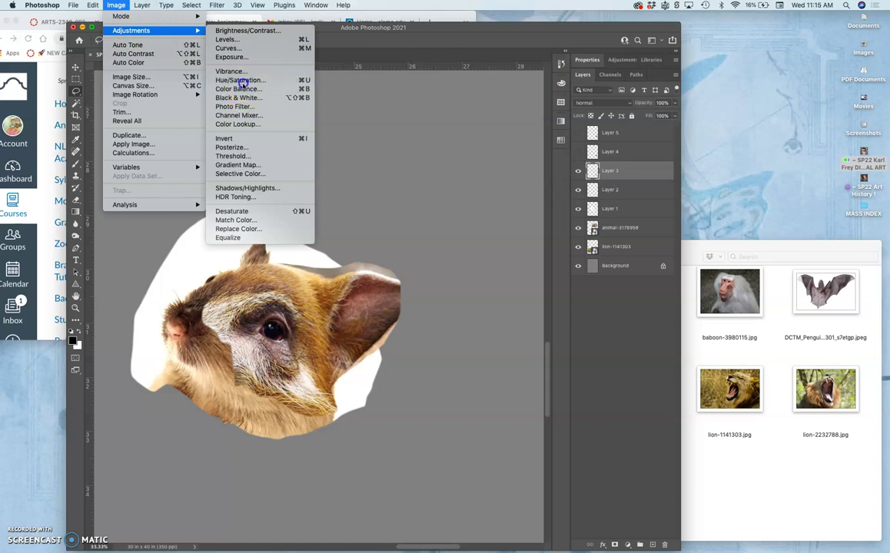
click(238, 80)
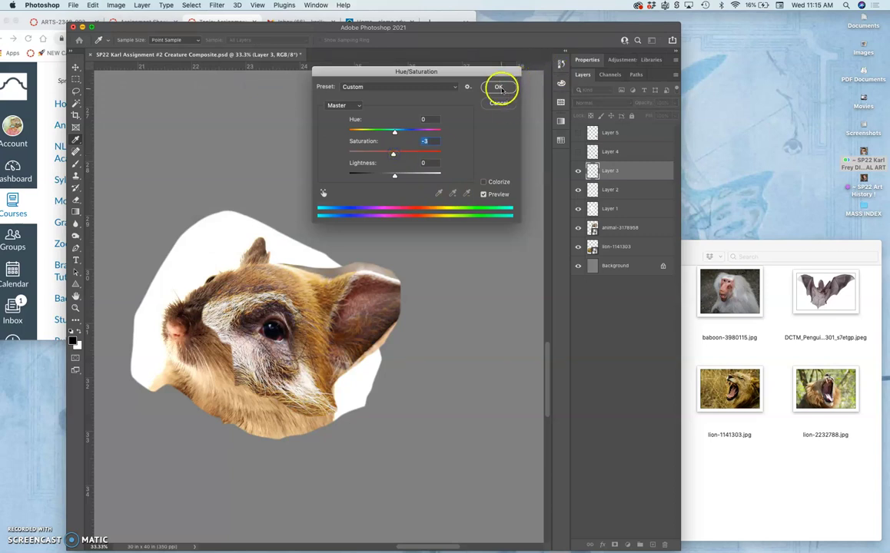
click(498, 87)
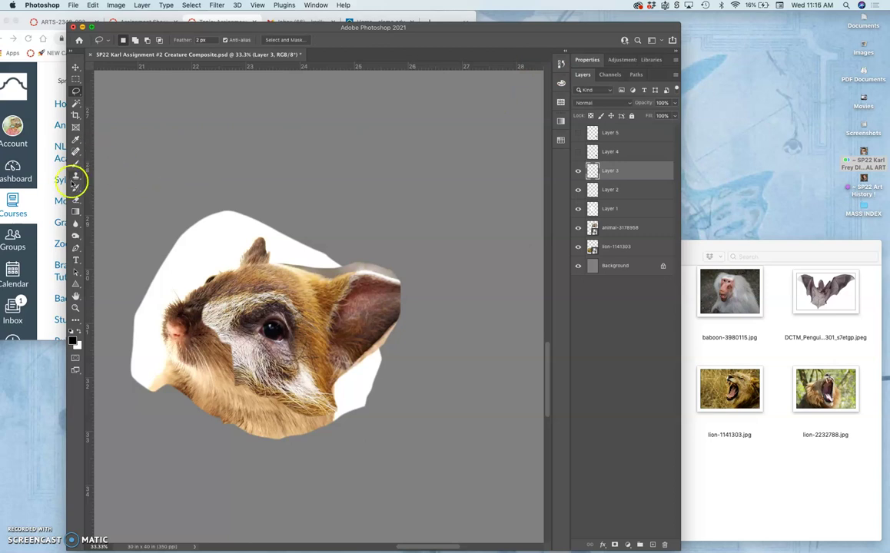
- Erase Layer 3's pig fur over the nose and brow with the Eraser tool
click(75, 198)
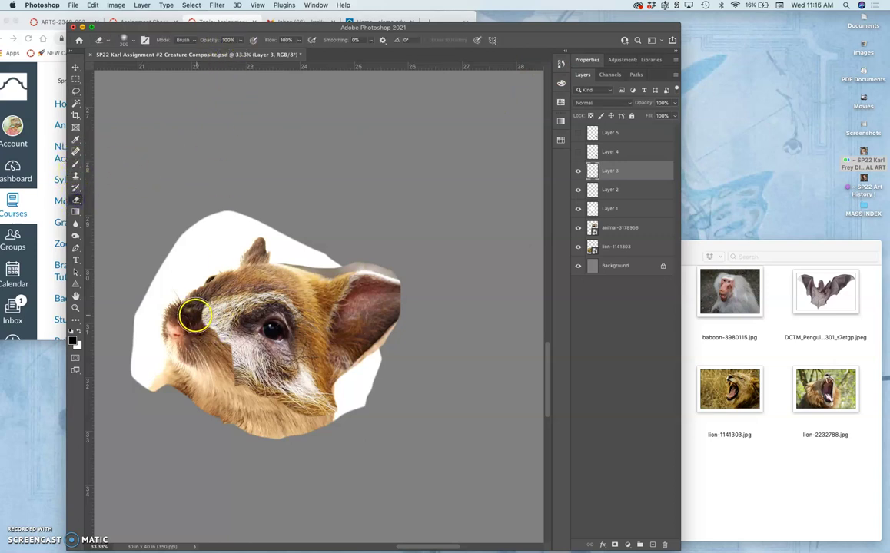
mouse_move(196, 311)
mouse_down()
mouse_move(181, 284)
mouse_move(183, 296)
mouse_move(180, 288)
mouse_move(210, 292)
mouse_move(204, 323)
mouse_move(218, 338)
mouse_up()
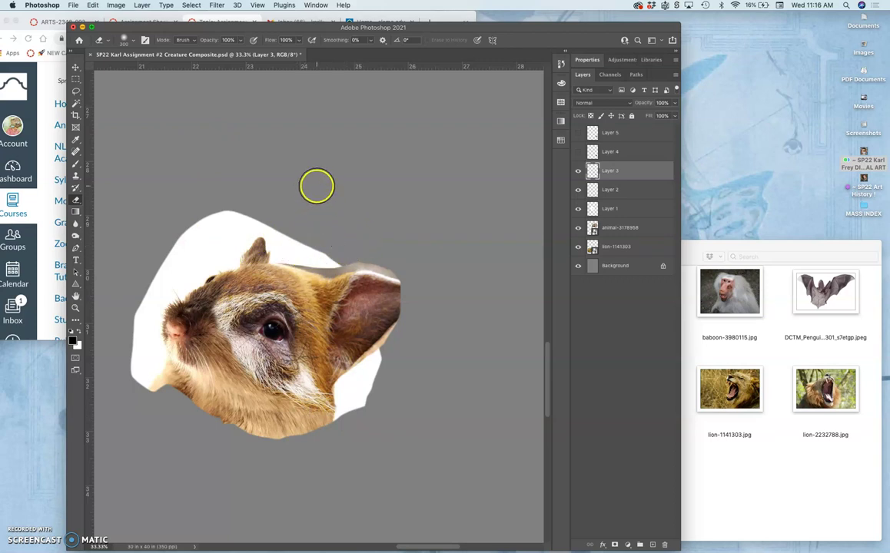
- Zoom in and lasso the leftover fur strip above the ear to remove it
key(super+equal)
key(super+equal)
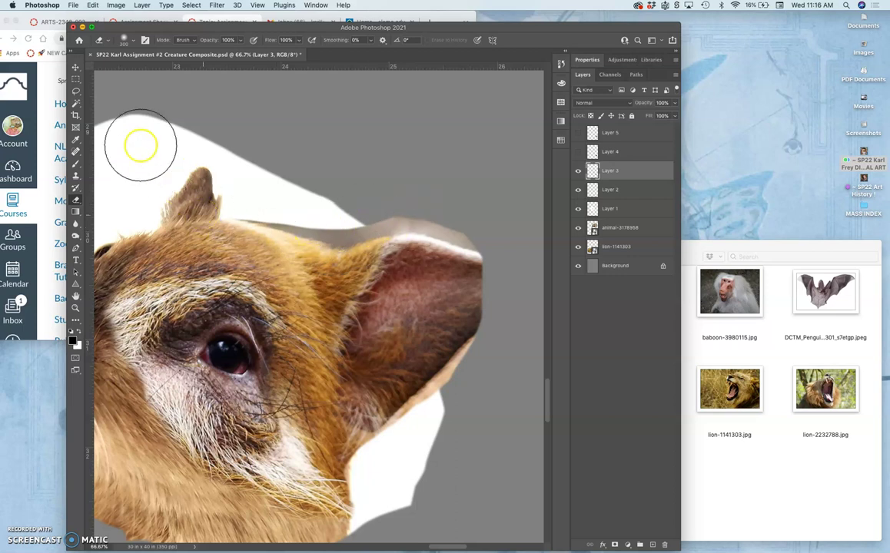
click(75, 92)
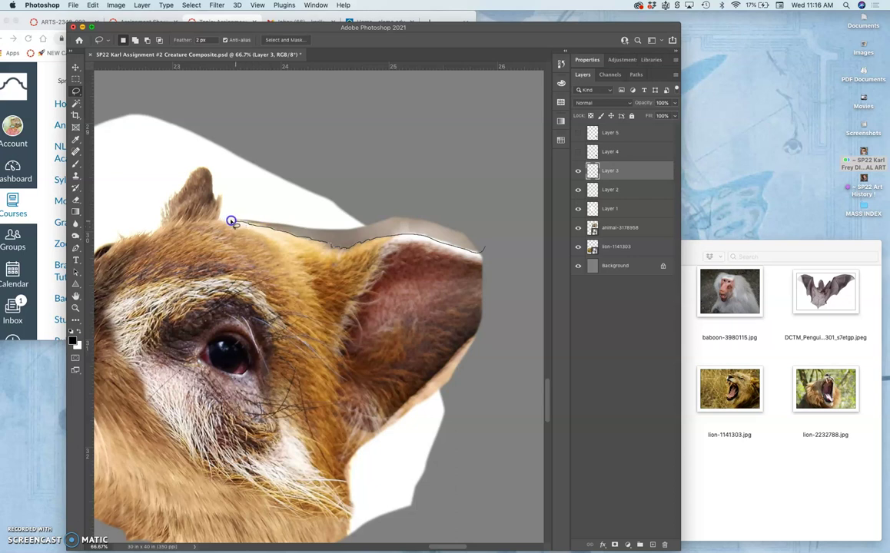
mouse_move(328, 159)
mouse_down()
mouse_move(424, 164)
mouse_move(477, 193)
mouse_move(489, 221)
mouse_up()
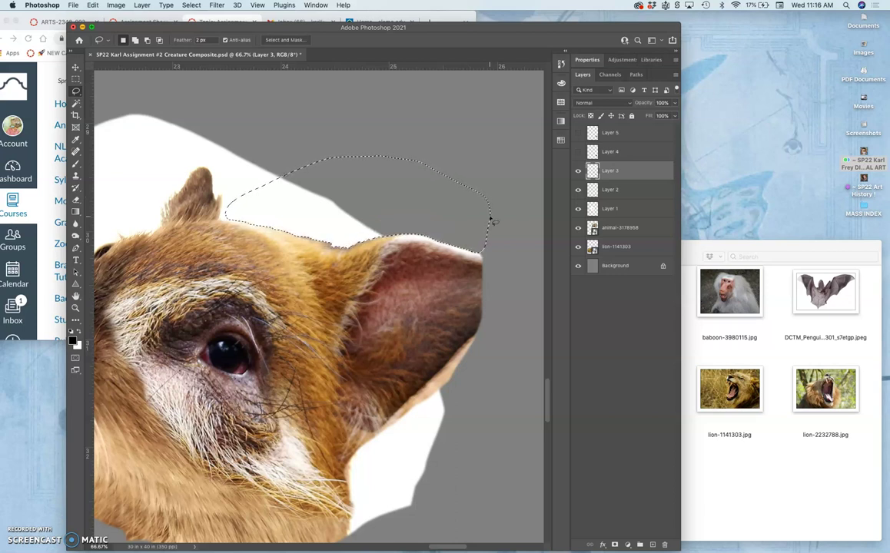
key(super+d)
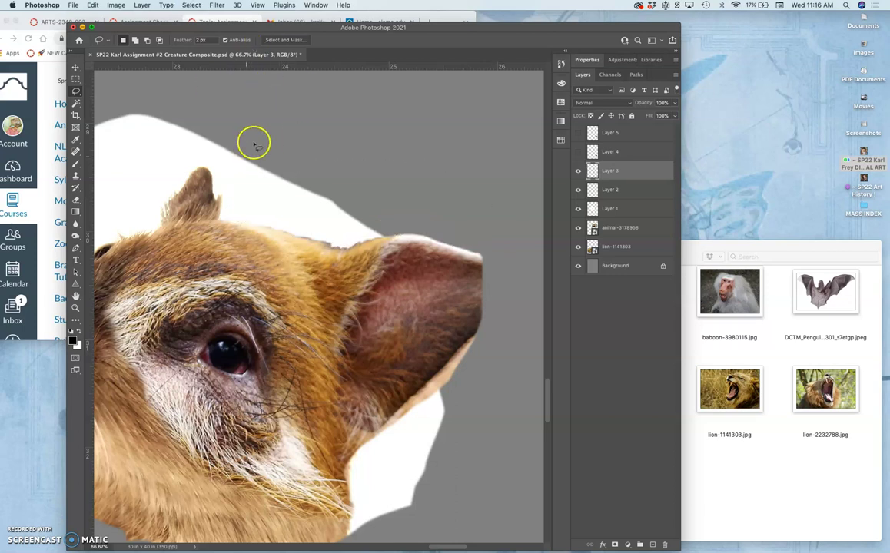
- On Layer 2, Magic Wand-select the white background around the mouse and delete it
key(super+minus)
key(super+minus)
click(618, 192)
click(77, 105)
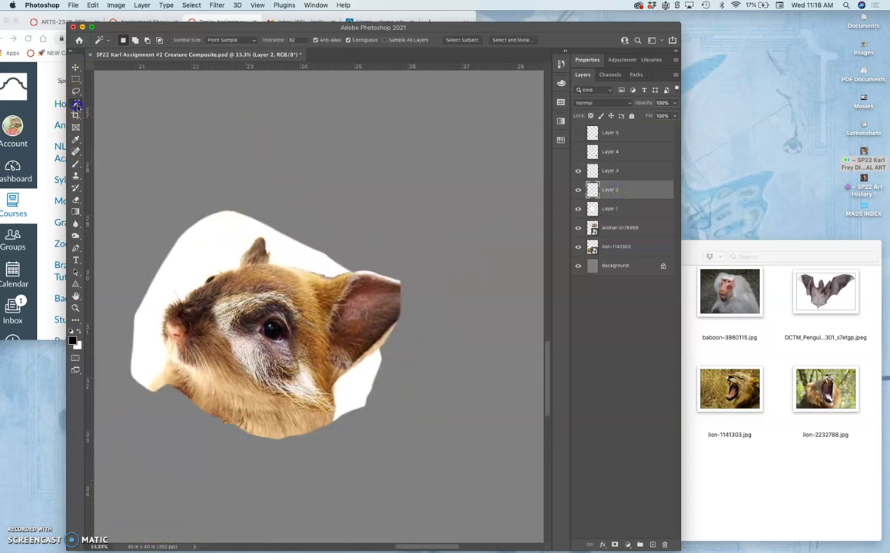
click(204, 241)
key(Delete)
- Zoom in on the fur edge and open Select and Mask
key(super+equal)
key(super+equal)
key(super+equal)
key(super+equal)
scroll(202, 240, up, 5)
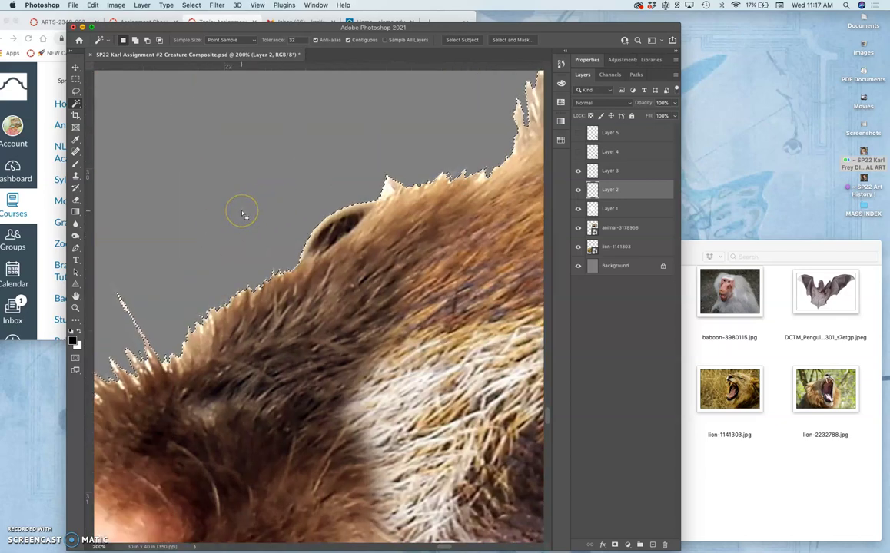
click(518, 41)
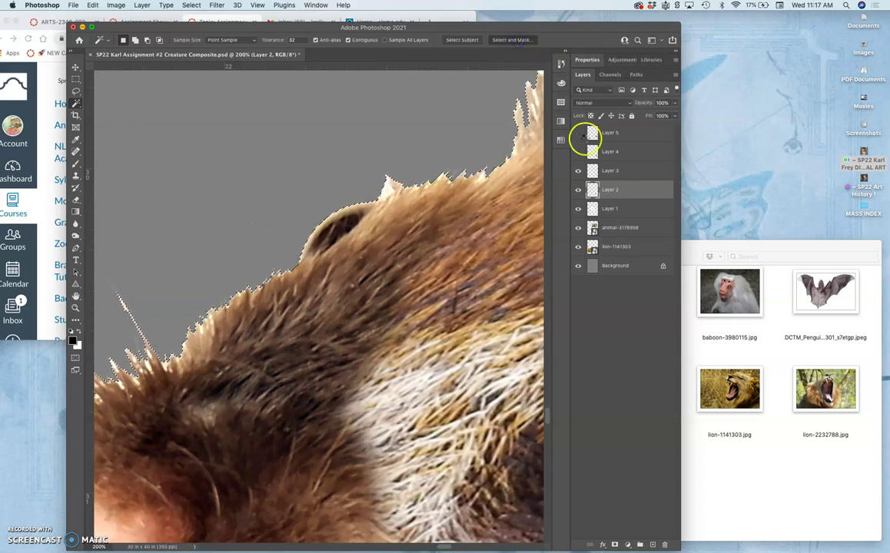